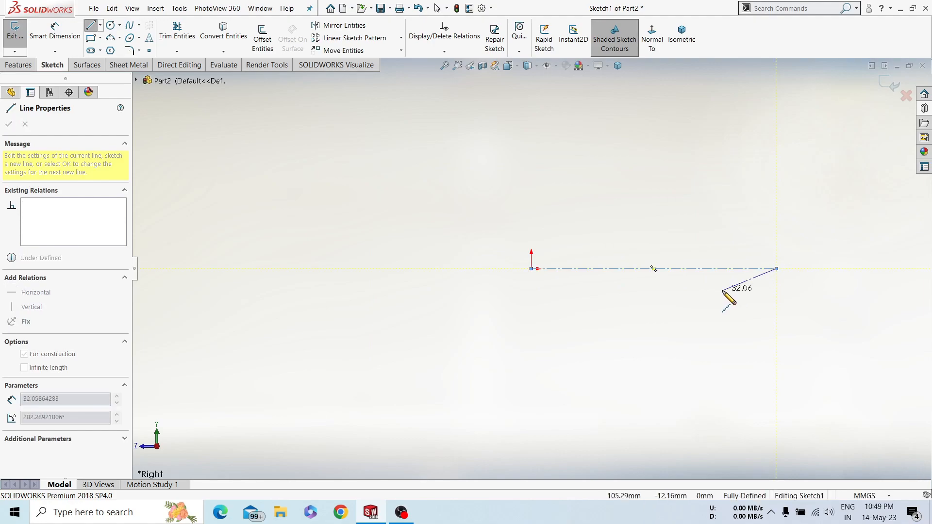
Finish the horizontal centerline from the origin and dimension its length as 160 mm.
click(738, 302)
right_drag(620, 340, 621, 246)
click(626, 269)
click(627, 294)
text(160)
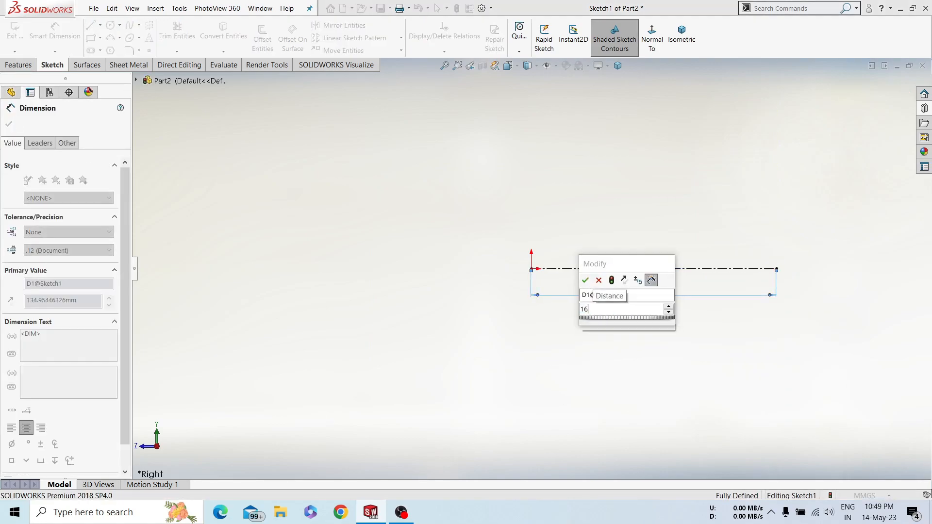
key(Return)
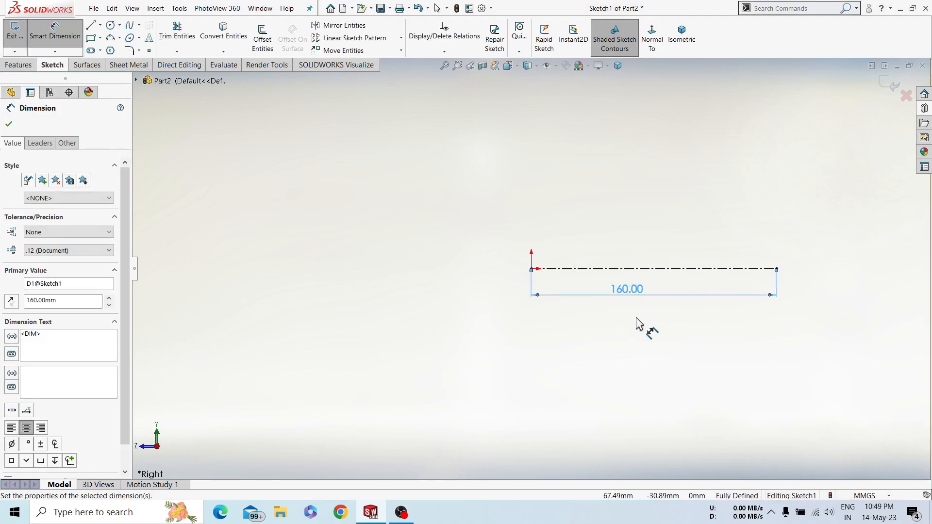
click(639, 326)
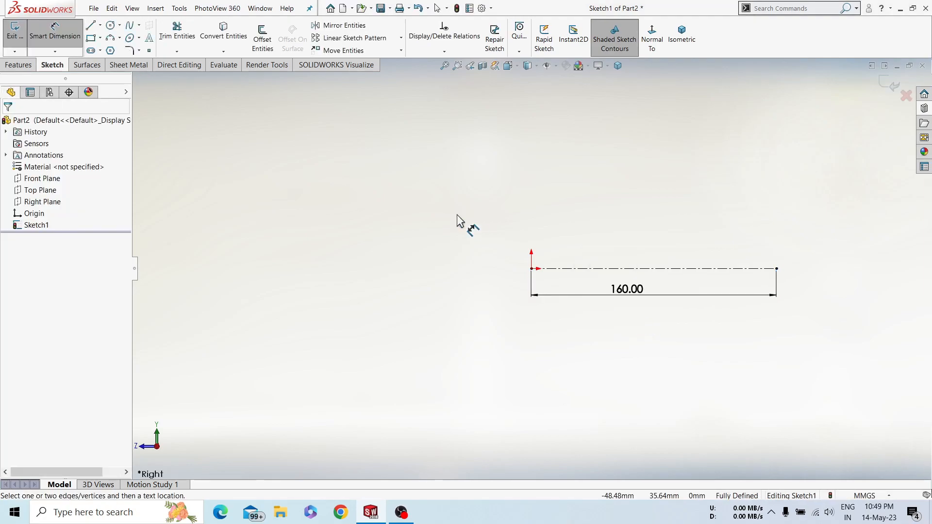
right_click(457, 221)
click(485, 245)
Sketch a four-point Bezier style spline above the centerline and make its last control segment horizontal.
click(139, 25)
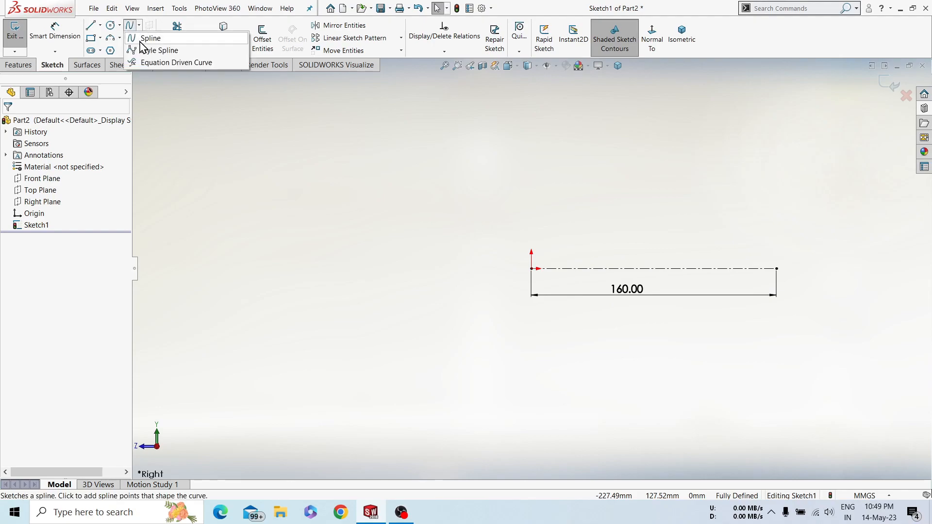
click(145, 46)
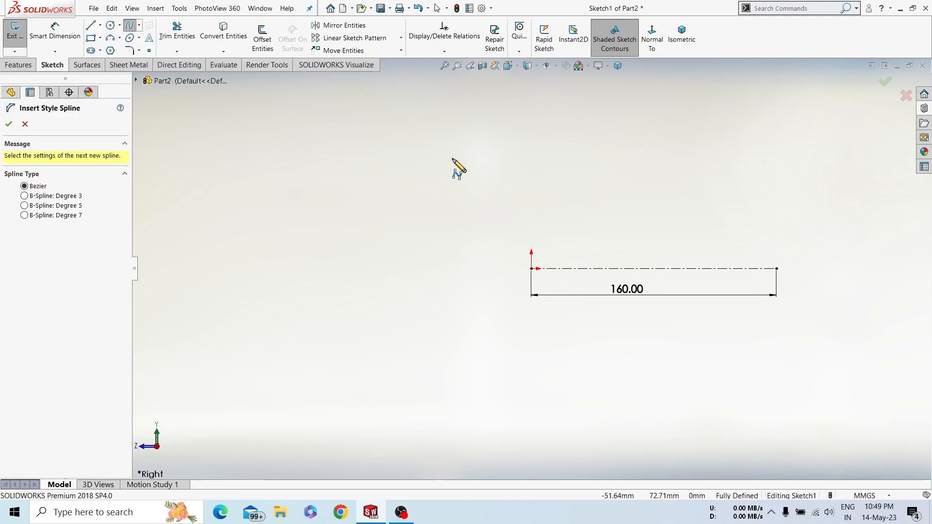
click(578, 237)
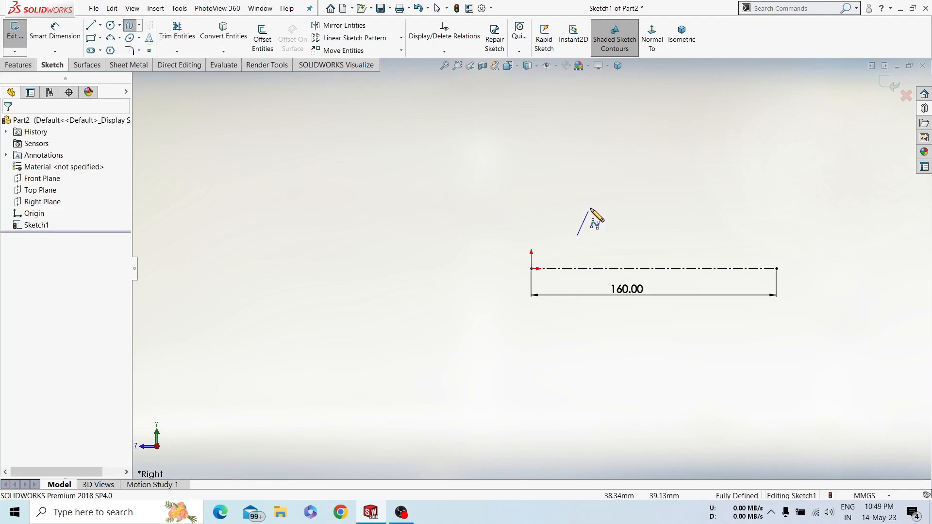
click(615, 184)
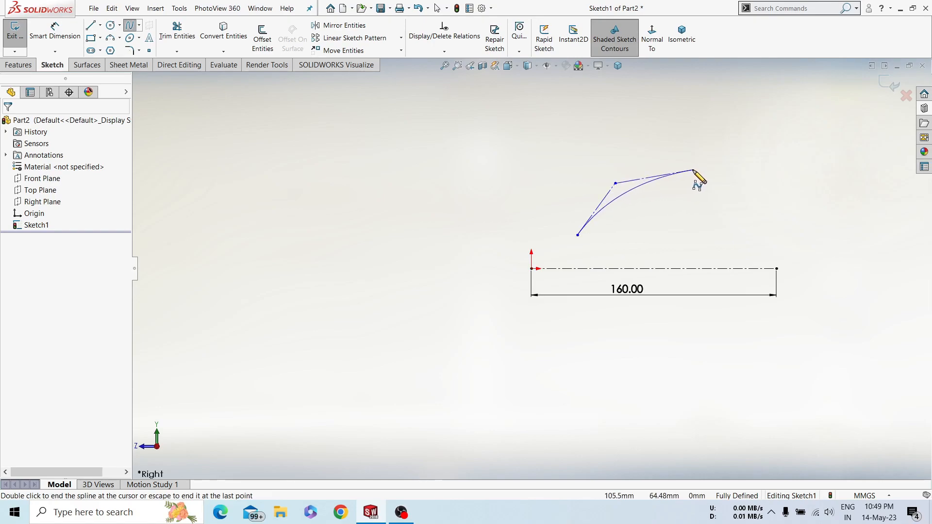
click(694, 169)
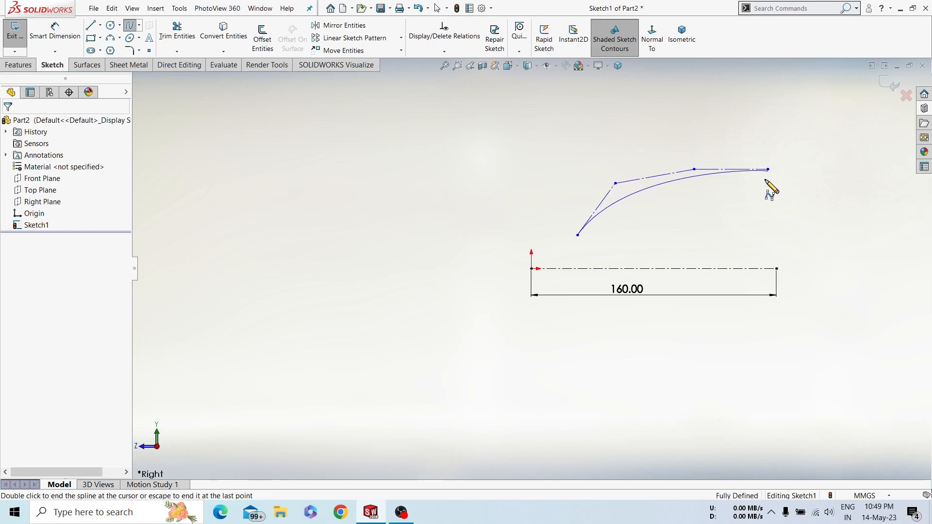
right_click(766, 171)
click(782, 193)
click(725, 173)
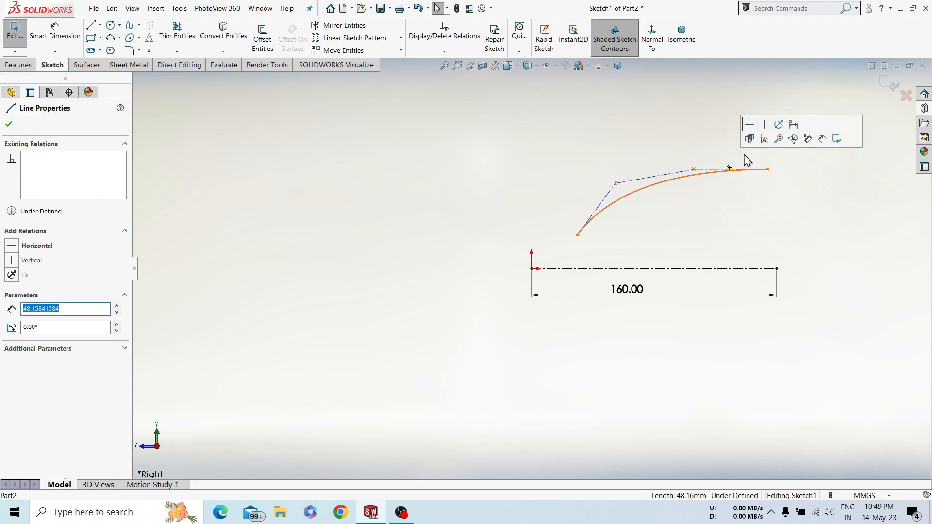
click(707, 132)
Draw a centerline from the spline's far end to the end of the horizontal centerline and make it vertical.
right_drag(703, 223, 714, 201)
click(767, 169)
click(777, 268)
key(Escape)
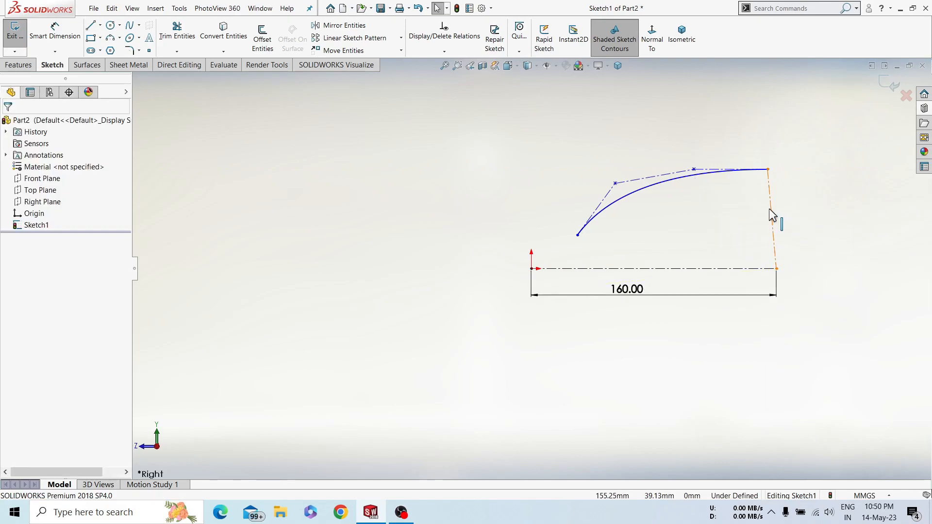
click(770, 210)
click(812, 165)
click(806, 224)
Dimension the horizontal distance from the origin to the spline's start point as 40 mm.
right_drag(702, 236, 674, 182)
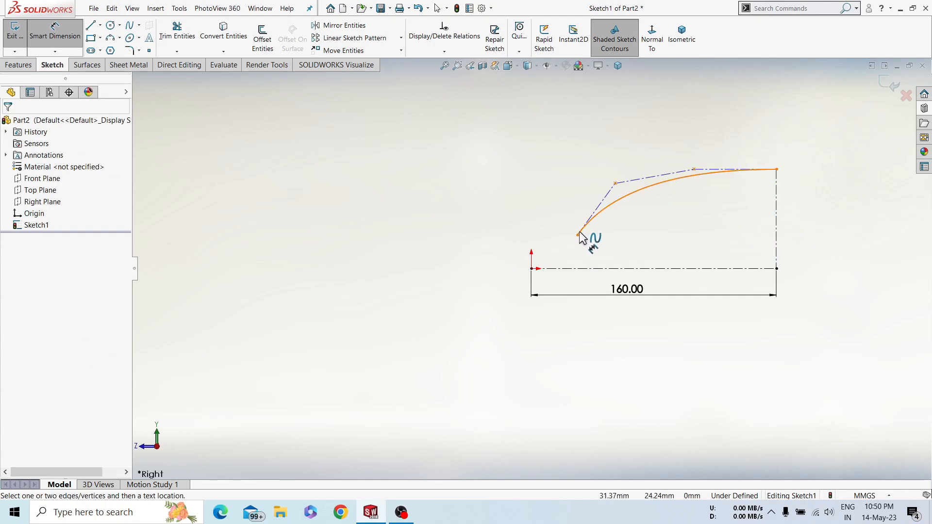
click(578, 235)
click(532, 269)
click(541, 206)
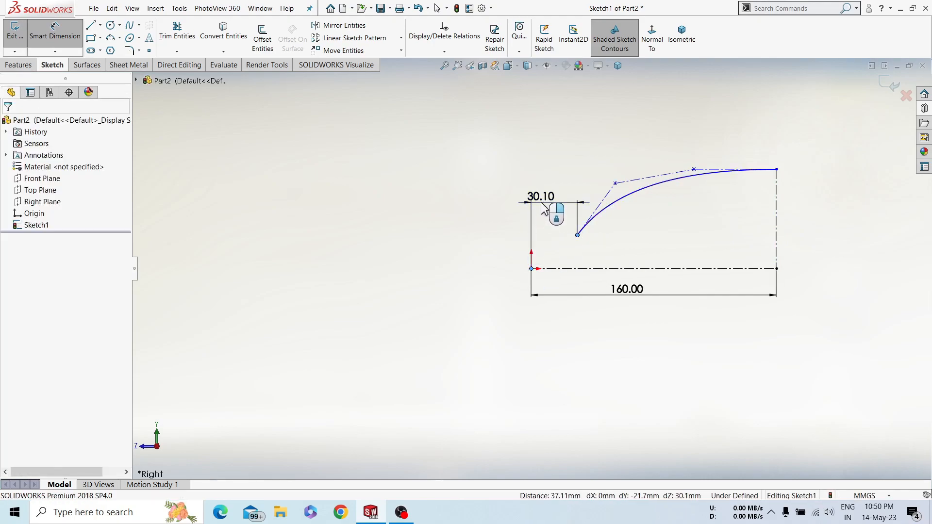
key(Return)
click(628, 236)
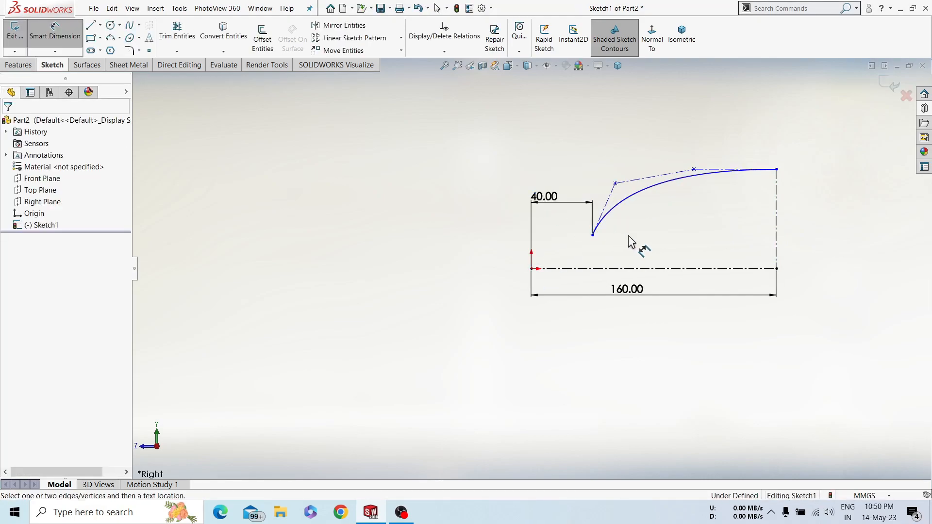
Add a 25 mm diameter dimension from the spline's start point across the horizontal centerline.
click(589, 269)
click(592, 236)
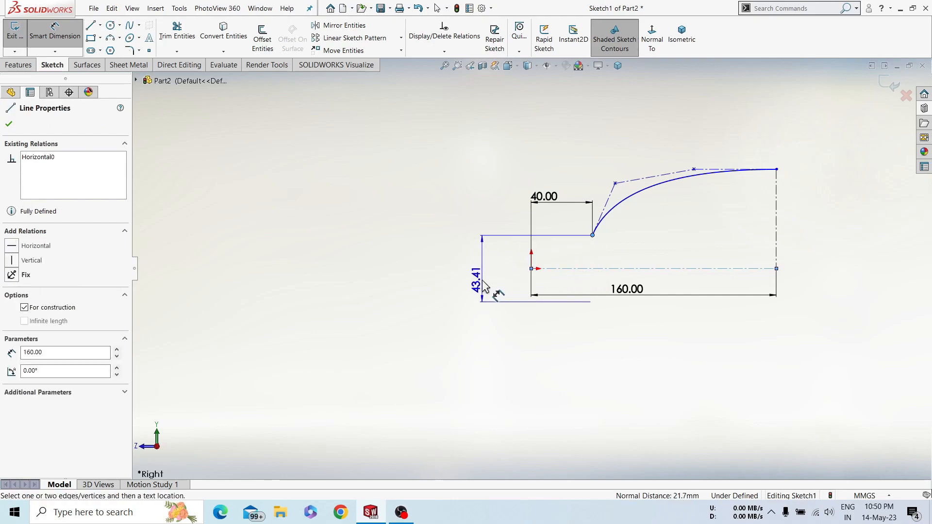
click(483, 286)
text(25)
key(Return)
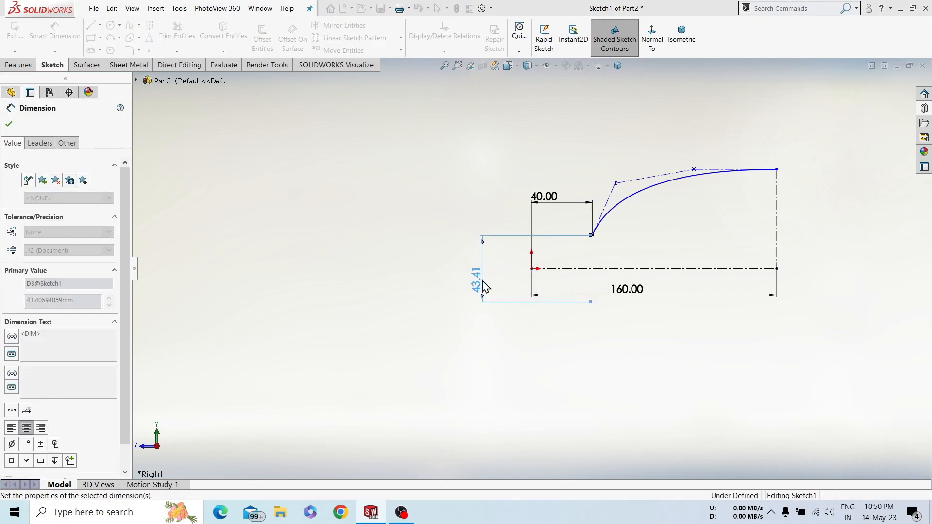
click(669, 244)
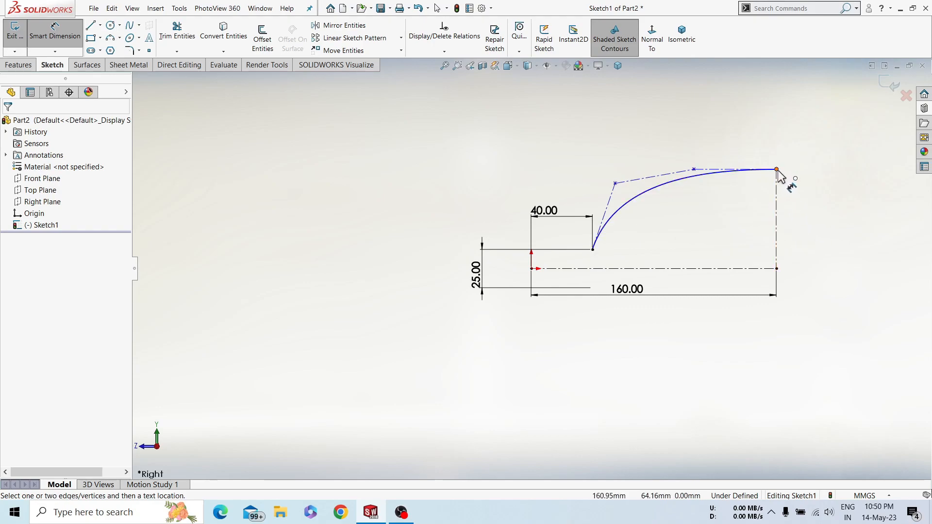
Add a 100 mm diameter dimension from the spline's far endpoint across the horizontal centerline.
click(776, 170)
click(776, 269)
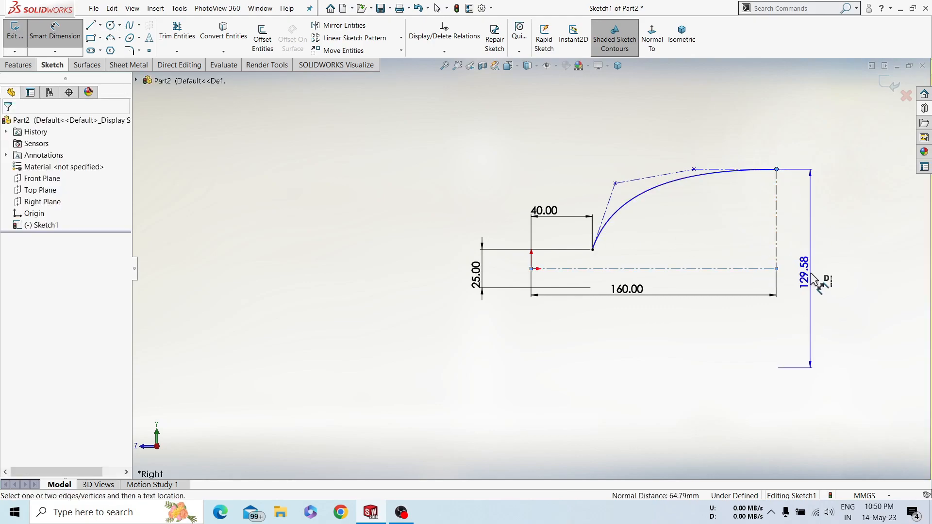
click(809, 273)
text(100)
key(Return)
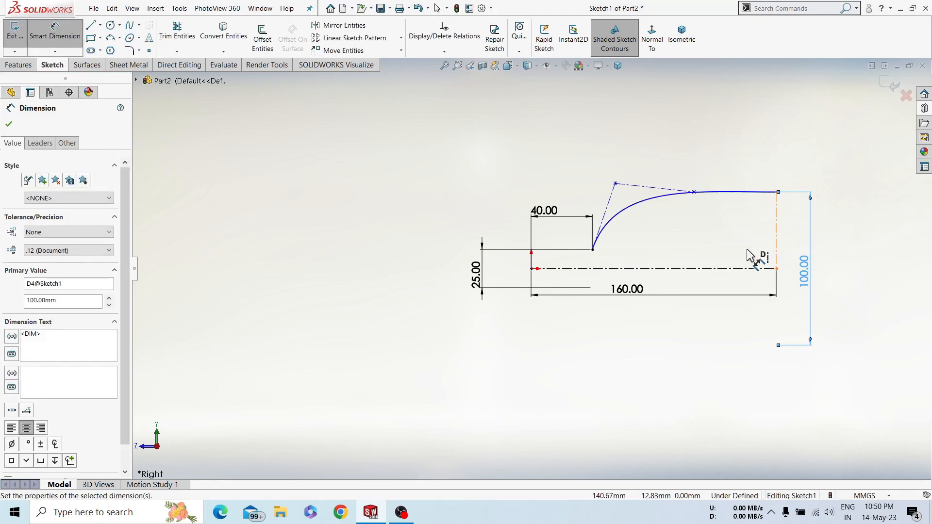
click(728, 223)
Try to dimension the angle between the spline's first two control segments as 140°.
scroll(728, 223, down, 2)
click(535, 208)
click(566, 187)
click(553, 207)
text(140)
key(Return)
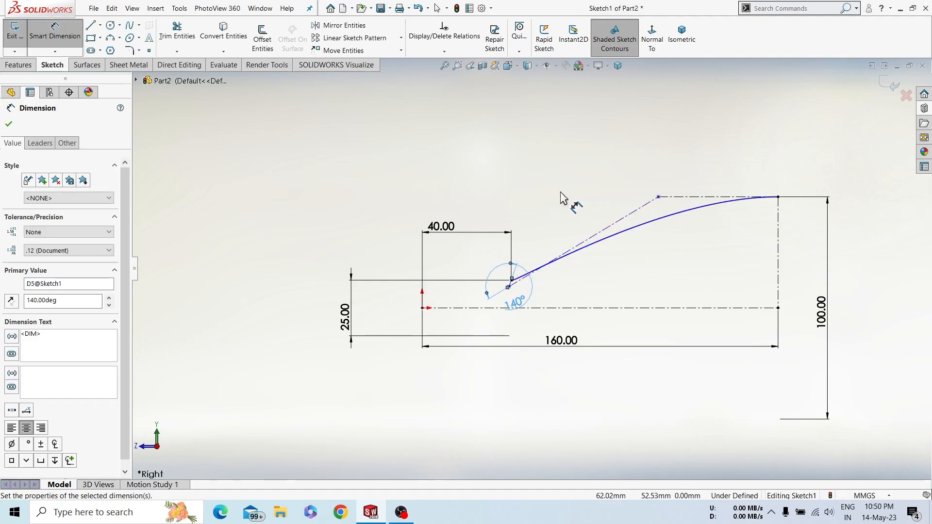
click(561, 193)
Try moving the spline's control point, undo the move and the 140° value, and delete the angle dimension.
right_click(553, 225)
click(576, 259)
scroll(516, 280, down, 4)
drag(508, 301, 537, 278)
key(ctrl+z)
key(ctrl+z)
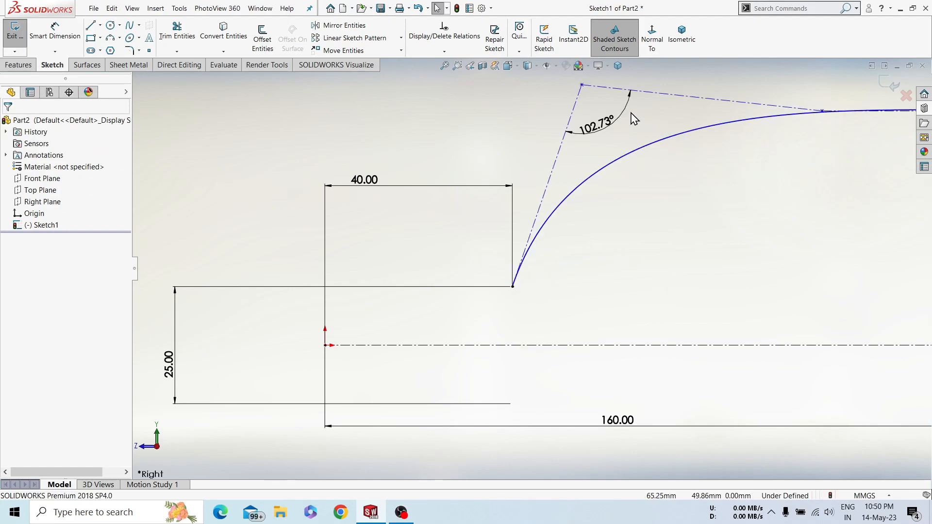
click(624, 122)
key(Delete)
Move the spline's second control point lower and set the angle between its first two control segments to 140°.
click(446, 67)
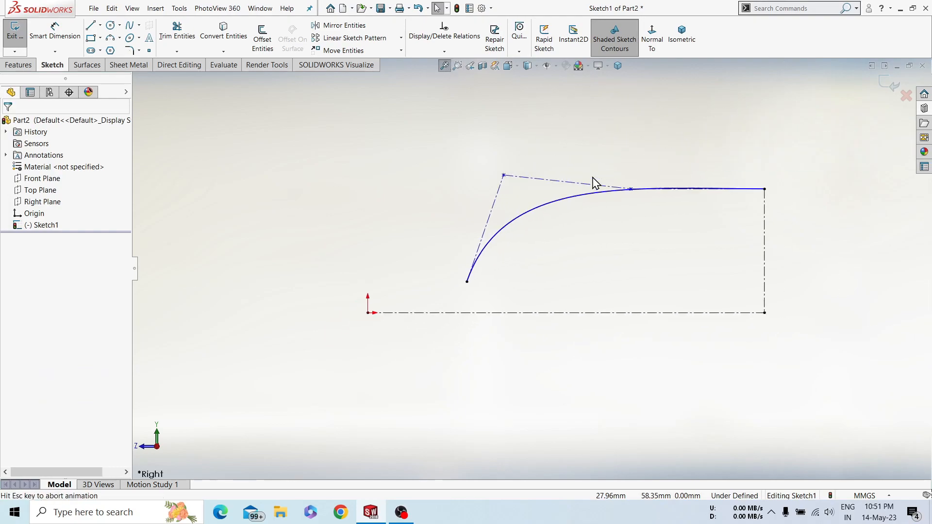
drag(439, 188, 444, 219)
right_drag(388, 203, 385, 181)
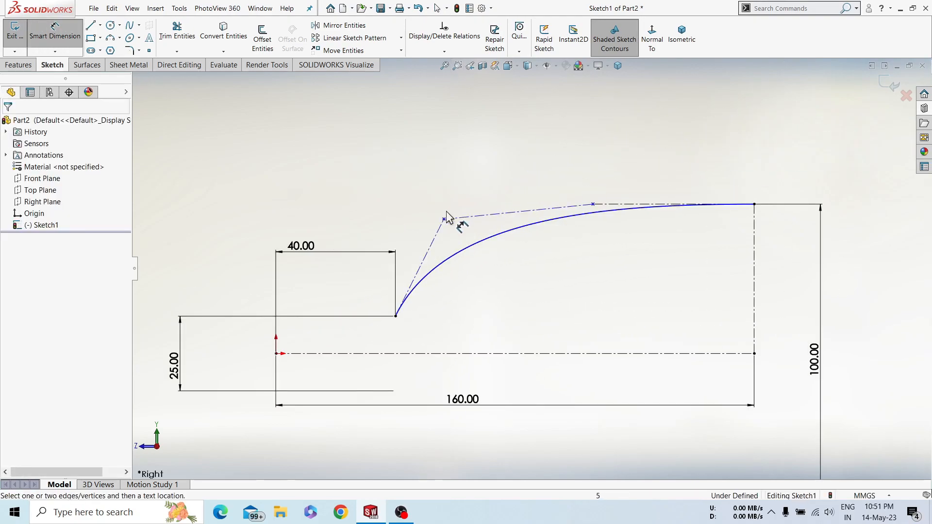
click(433, 241)
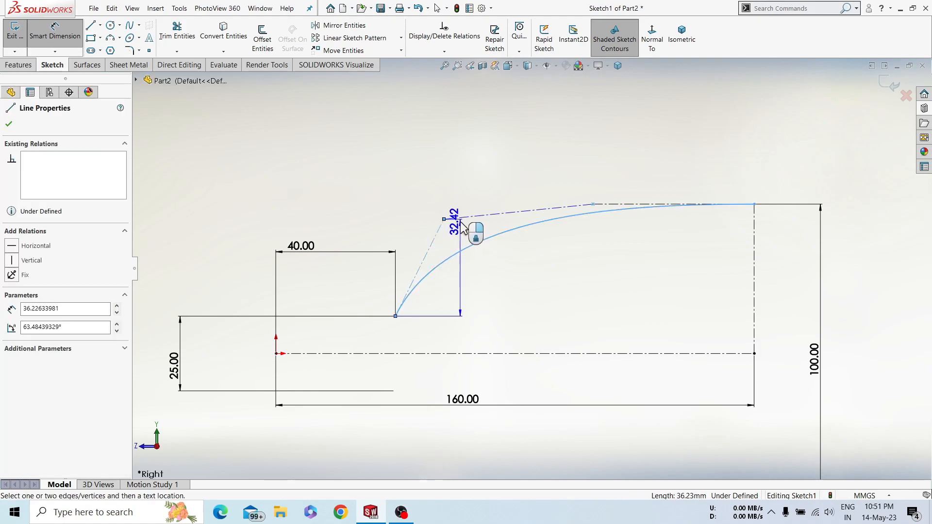
click(458, 242)
text(140)
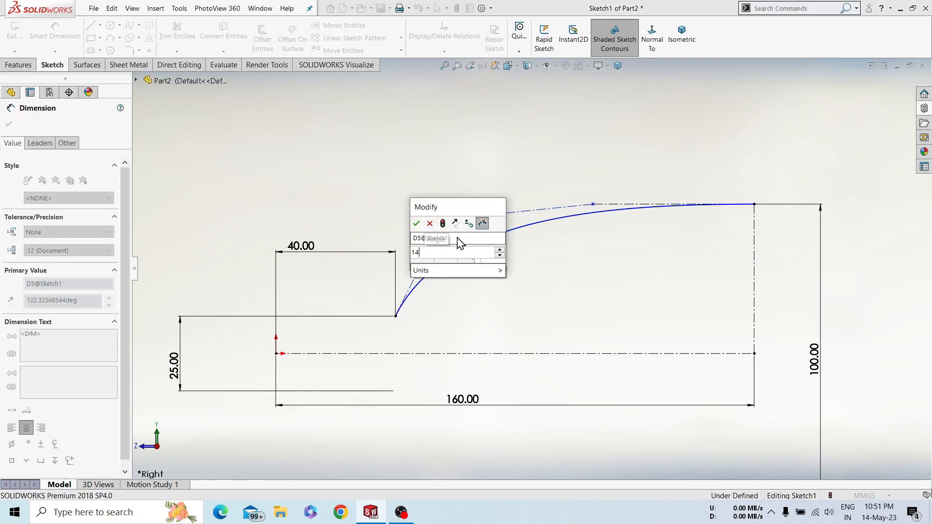
key(Return)
key(Escape)
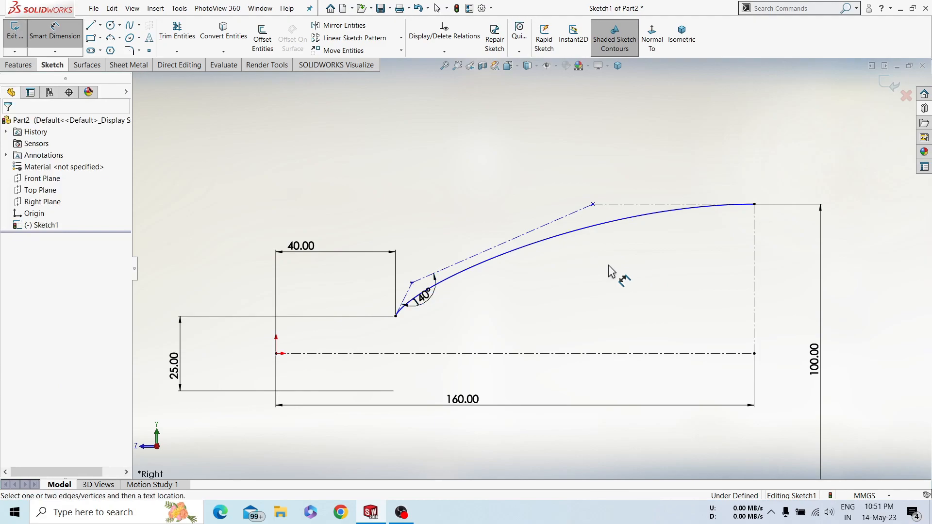
Dimension the outer angle between the spline's middle and last control segments as 190°.
click(578, 211)
click(615, 204)
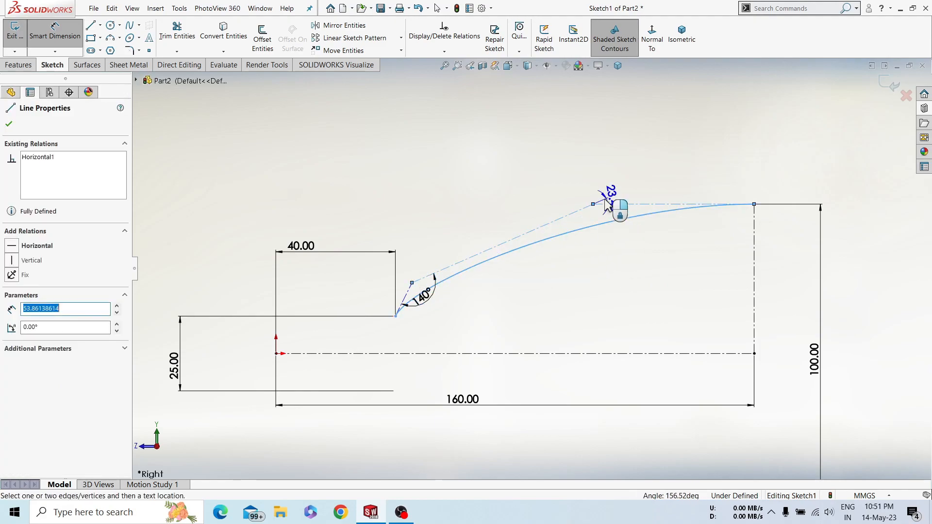
click(582, 184)
text(190)
key(Return)
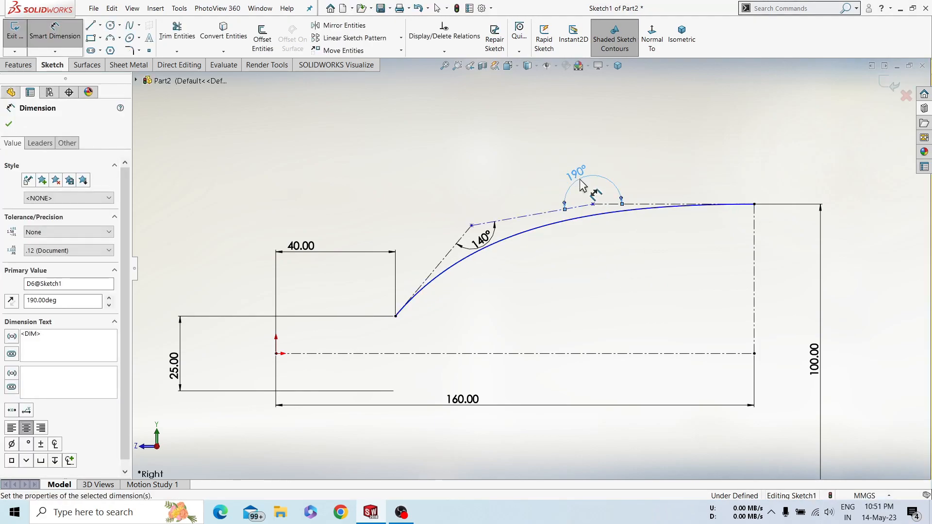
key(Escape)
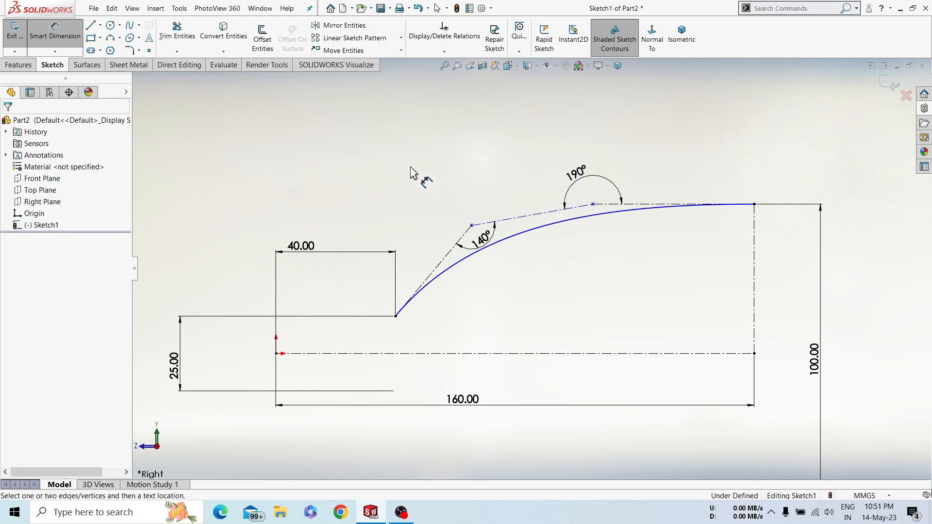
Dimension the length of the spline's last horizontal control segment as 50 mm.
click(652, 206)
click(658, 176)
text(50)
key(Return)
key(Escape)
key(Escape)
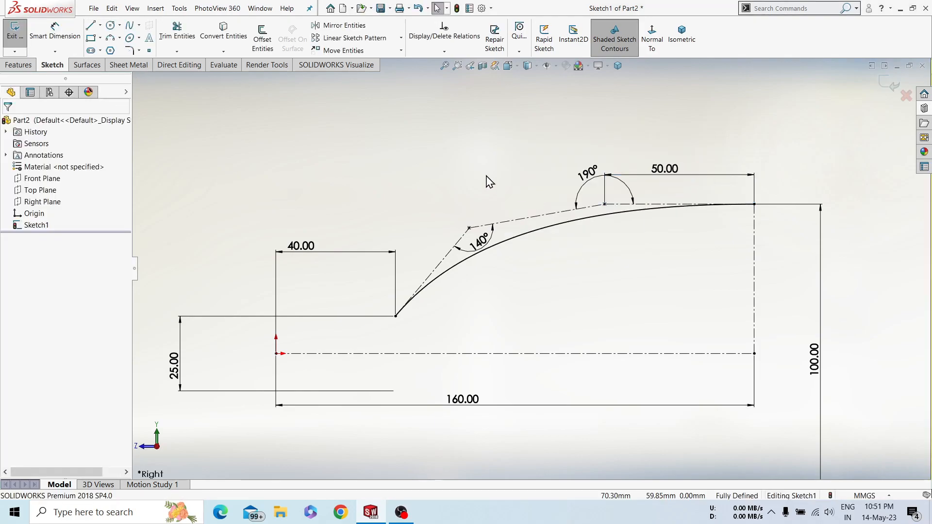
Create a revolved surface by turning the spline 360° about the 160 mm horizontal centerline.
key(z)
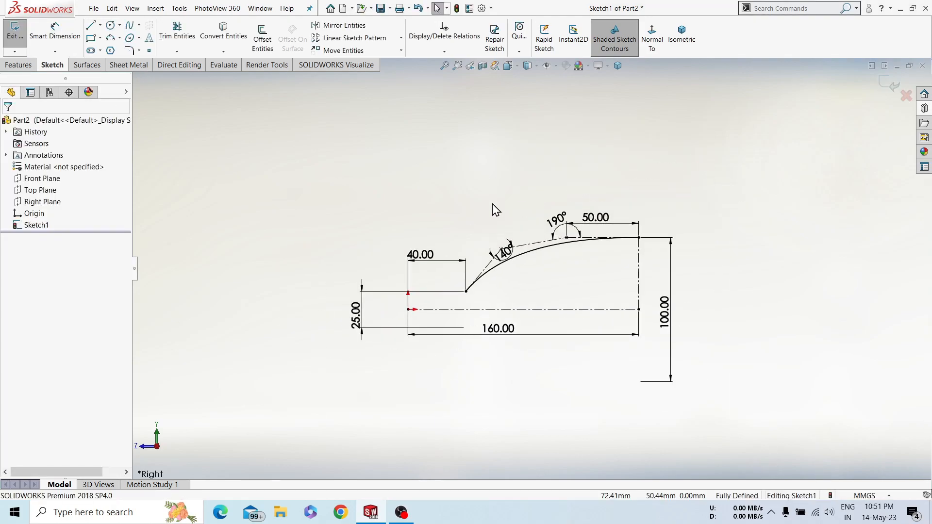
click(18, 66)
click(85, 65)
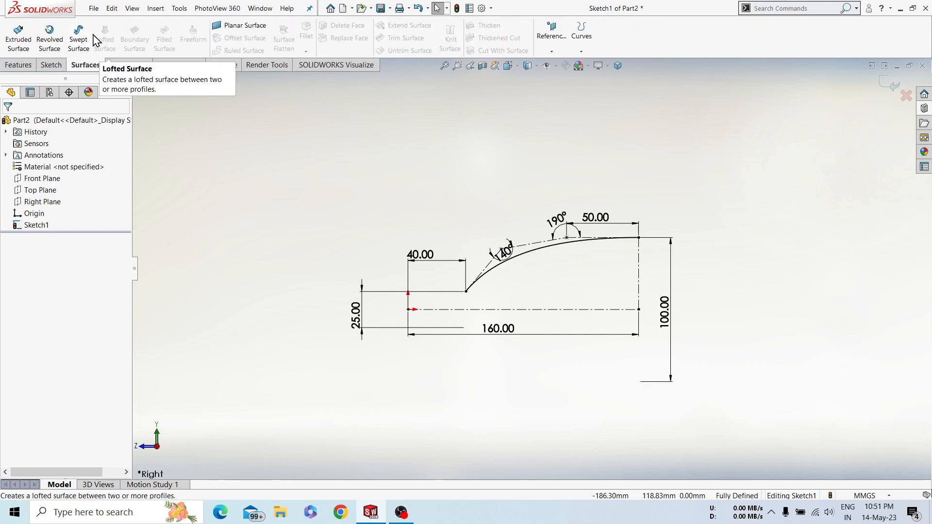
click(49, 38)
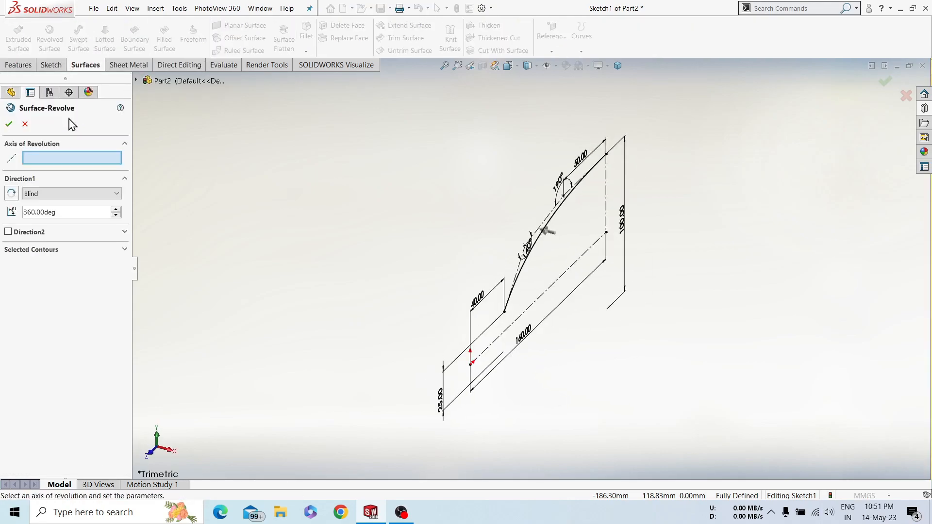
click(571, 268)
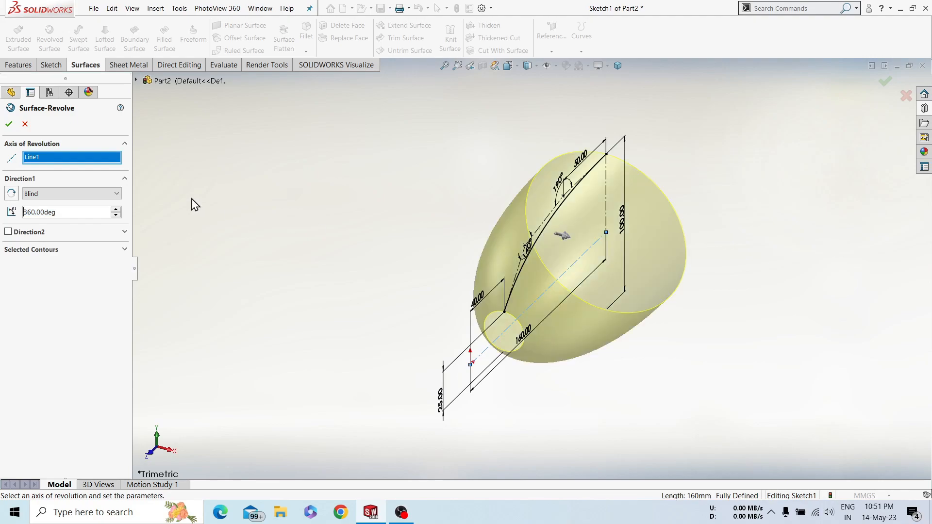
click(9, 125)
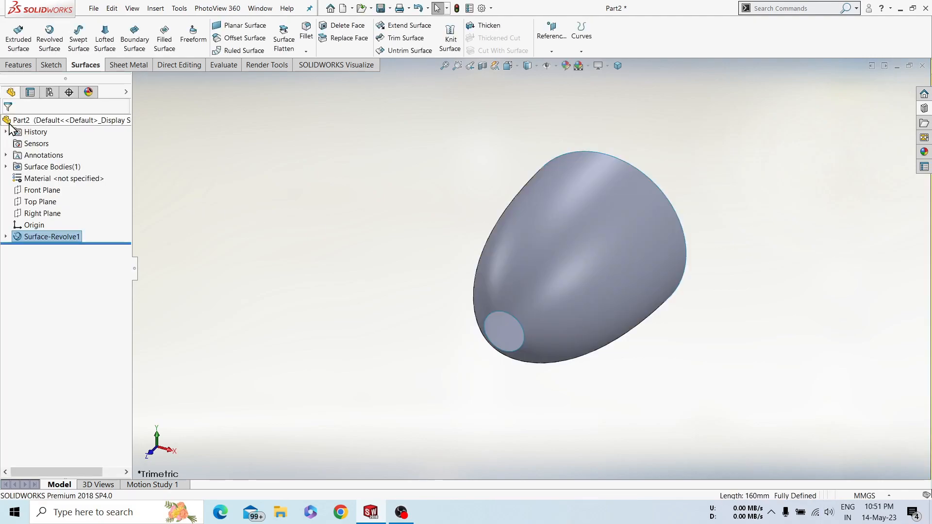
click(182, 273)
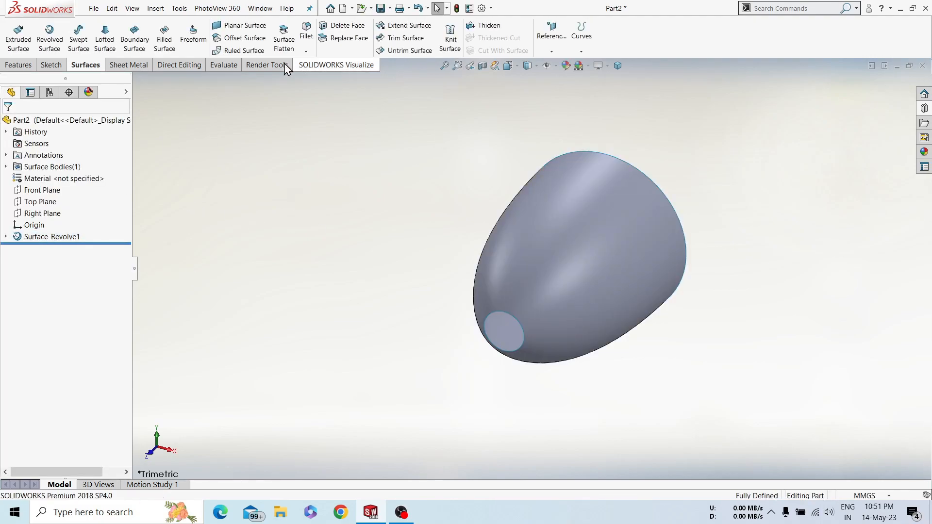
Create a reference plane offset 100 mm from the Front Plane, with the offset flipped toward the revolved body.
click(22, 190)
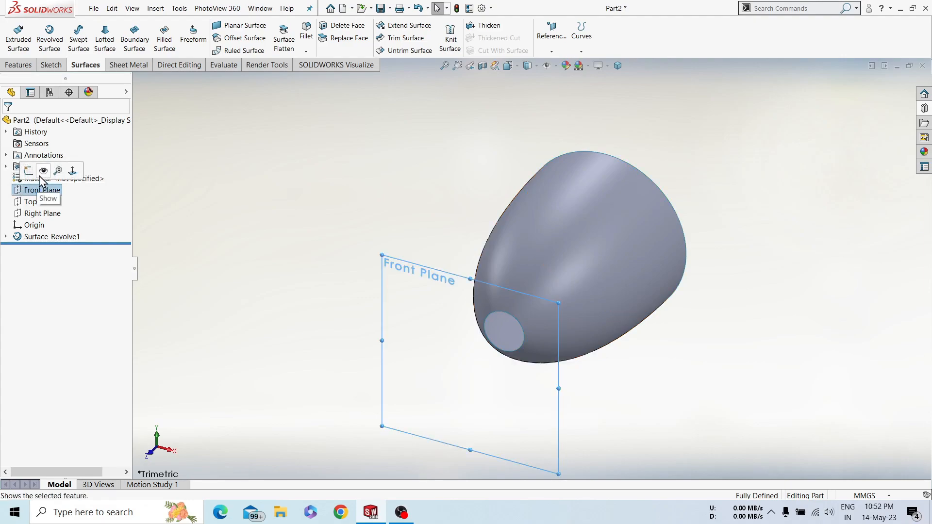
click(15, 67)
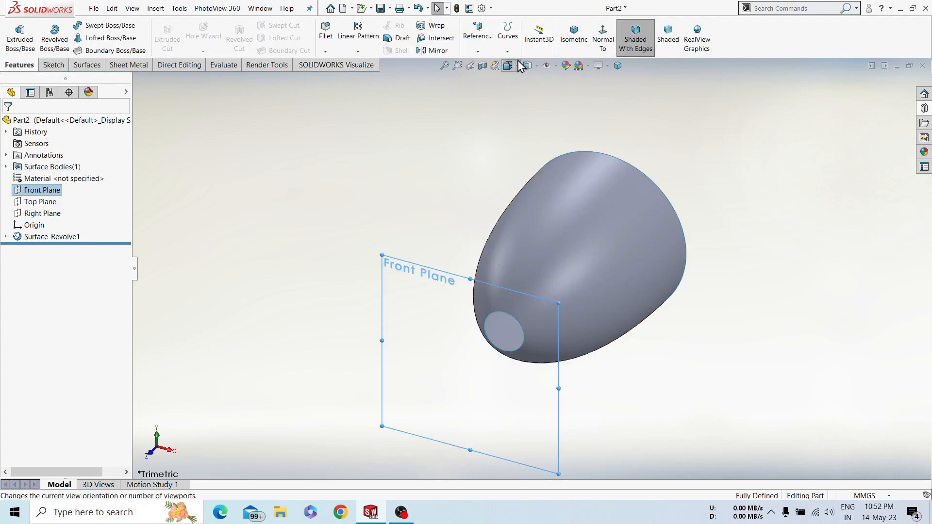
click(487, 52)
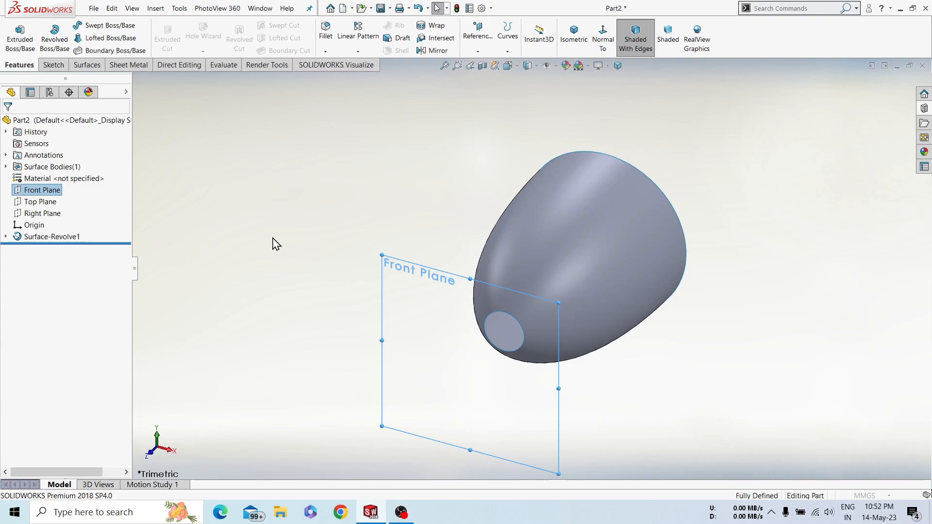
text(100)
key(Return)
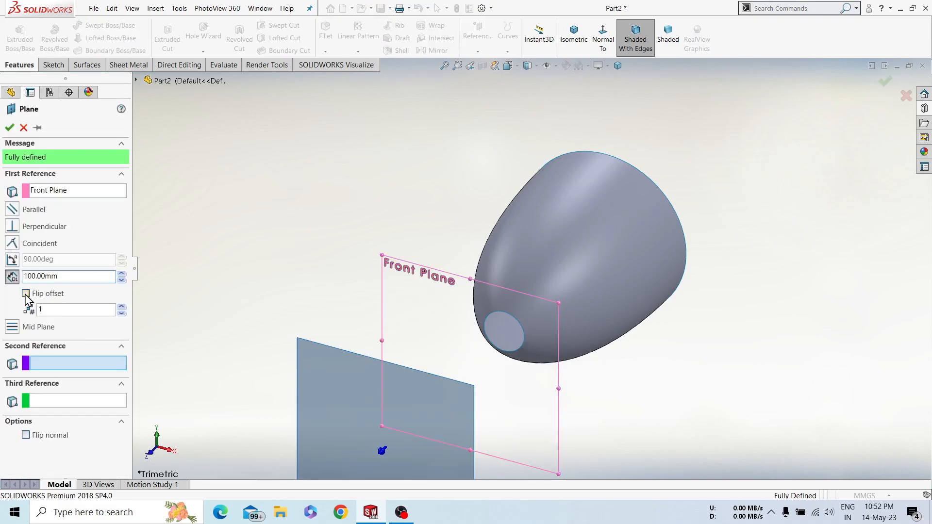
click(10, 128)
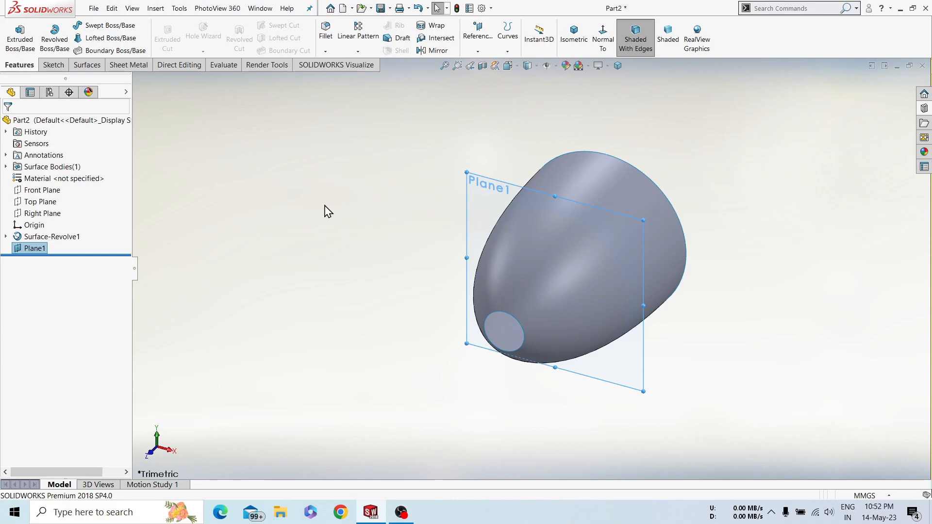
Sketch a center rectangle about 84 mm wide and 20 mm high on the Front Plane, centered on the origin.
click(49, 190)
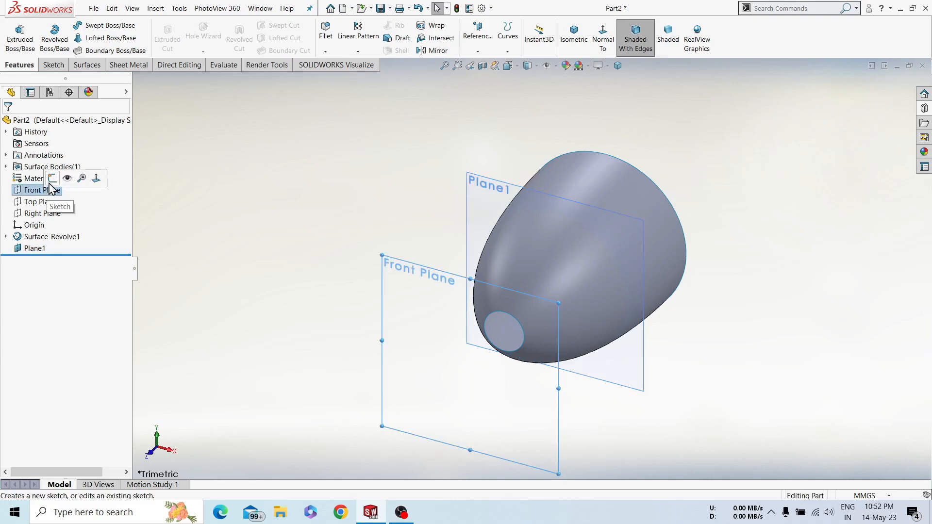
click(55, 182)
click(652, 41)
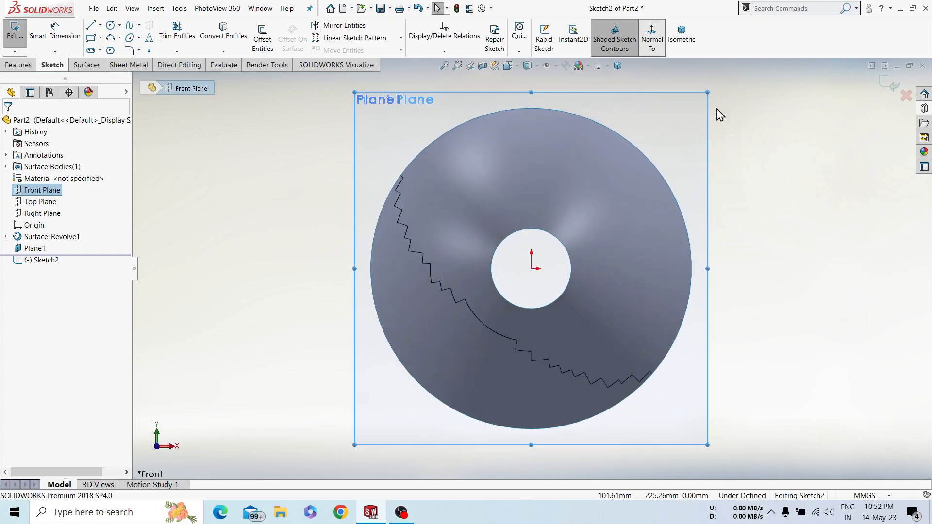
click(99, 38)
click(114, 48)
click(47, 165)
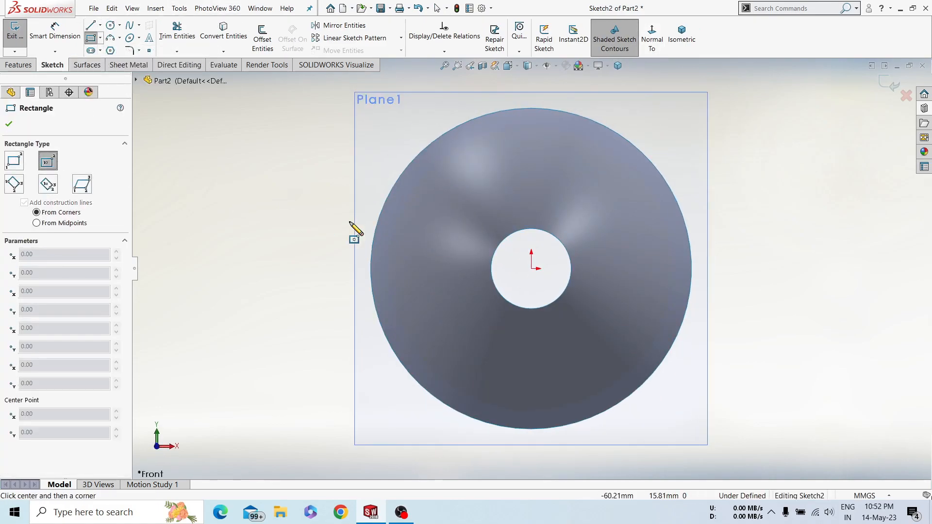
click(532, 268)
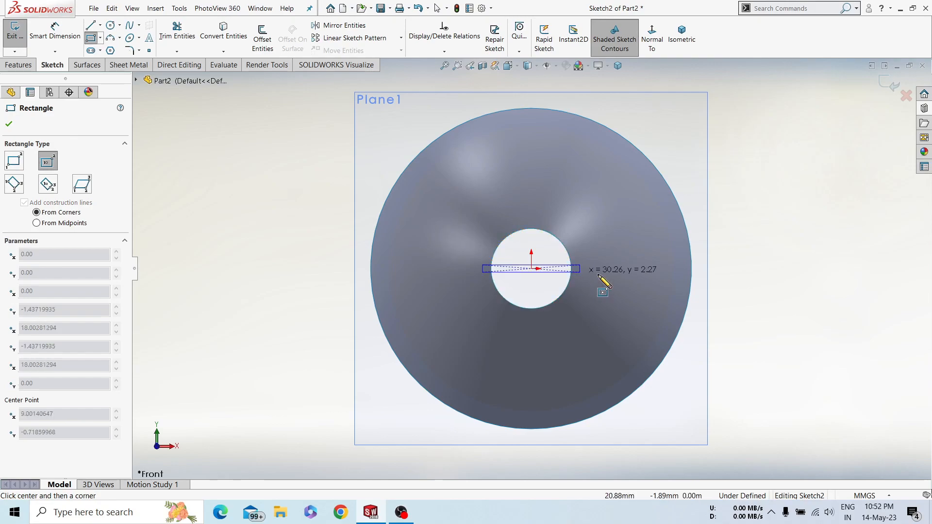
click(665, 300)
Dimension the width of the Front Plane rectangle as 150 mm.
right_drag(293, 342, 306, 256)
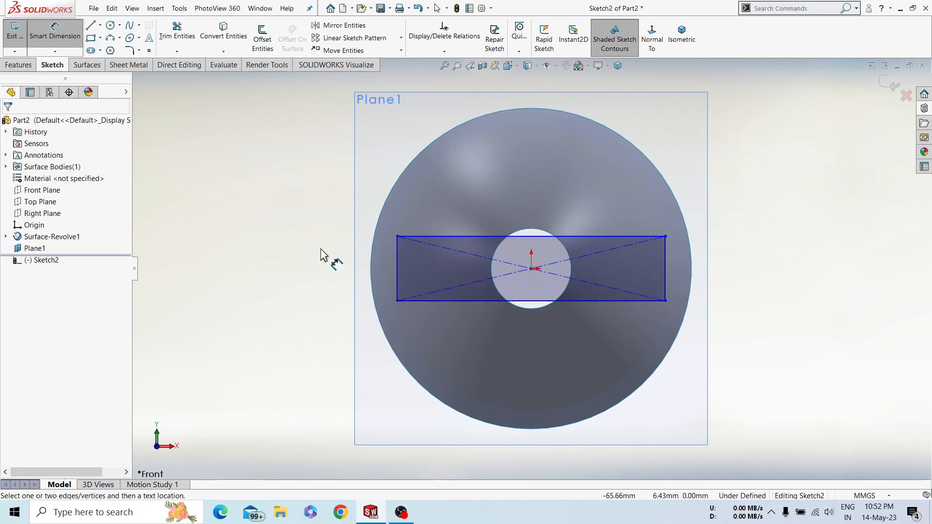
click(397, 269)
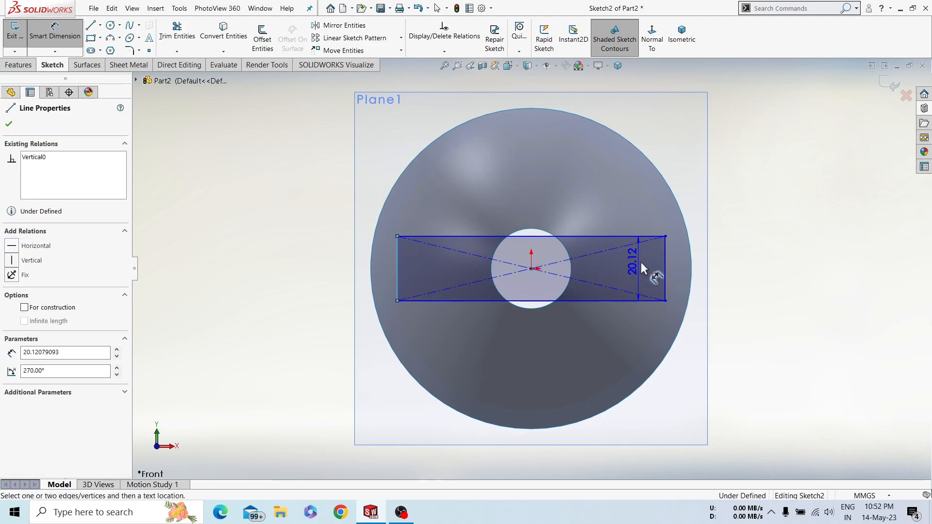
click(665, 276)
click(546, 338)
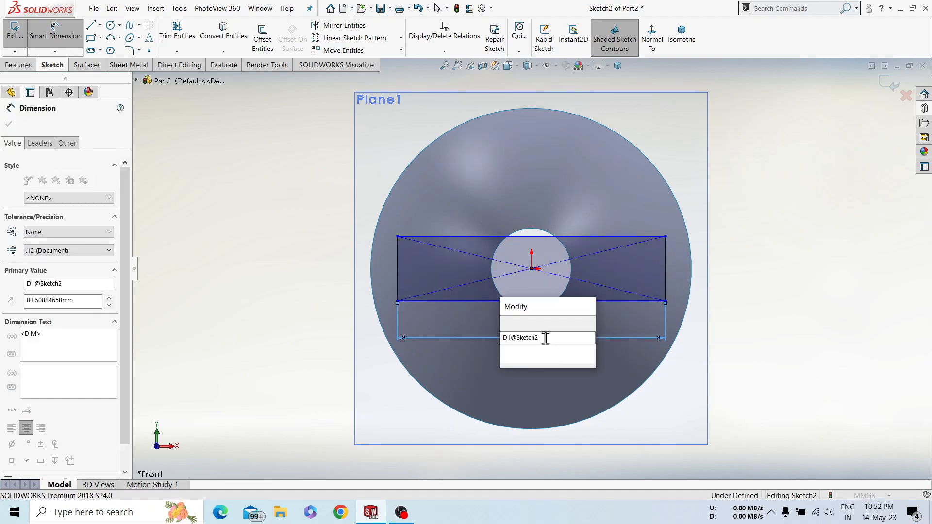
text(150)
key(Return)
click(771, 304)
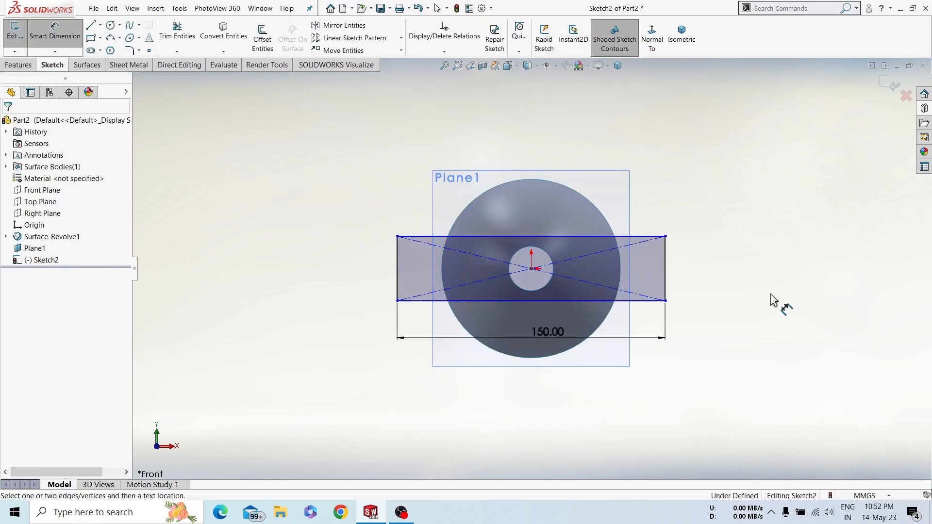
Dimension the height of the Front Plane rectangle as 25 mm.
click(642, 238)
click(637, 236)
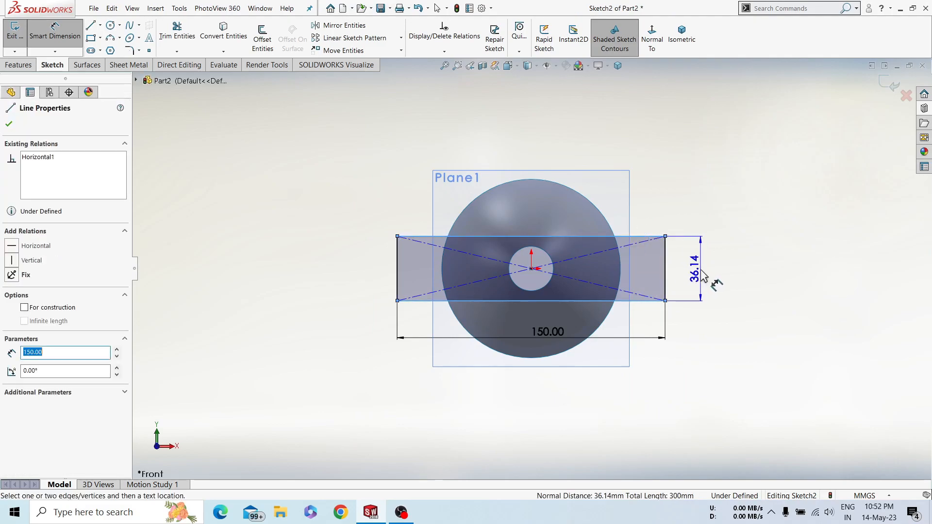
click(701, 270)
text(25)
key(Return)
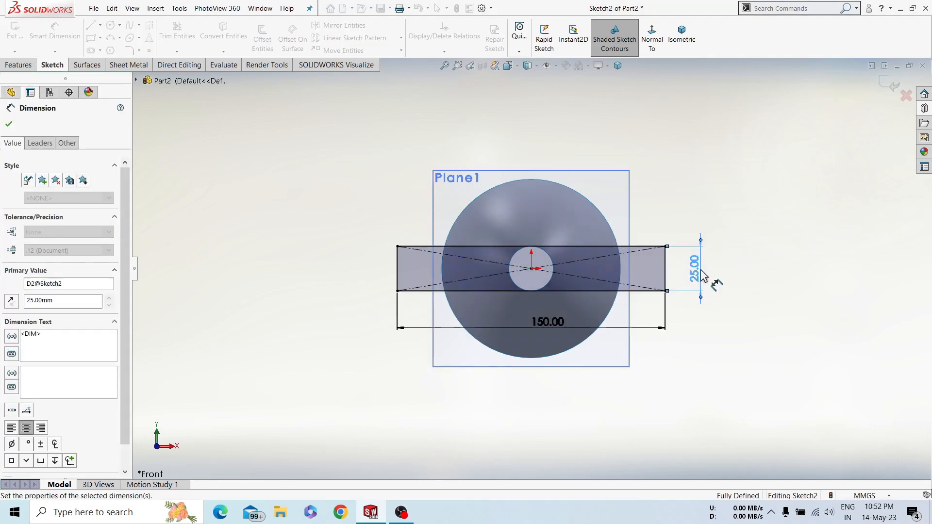
click(703, 190)
key(Escape)
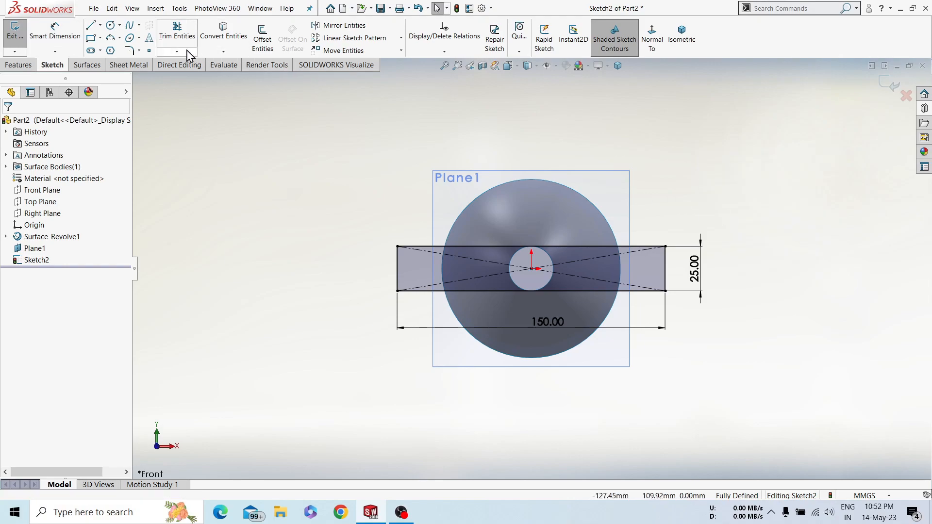
Round all four corners of the 150 mm rectangle with 5 mm sketch fillets and finish the sketch.
click(130, 51)
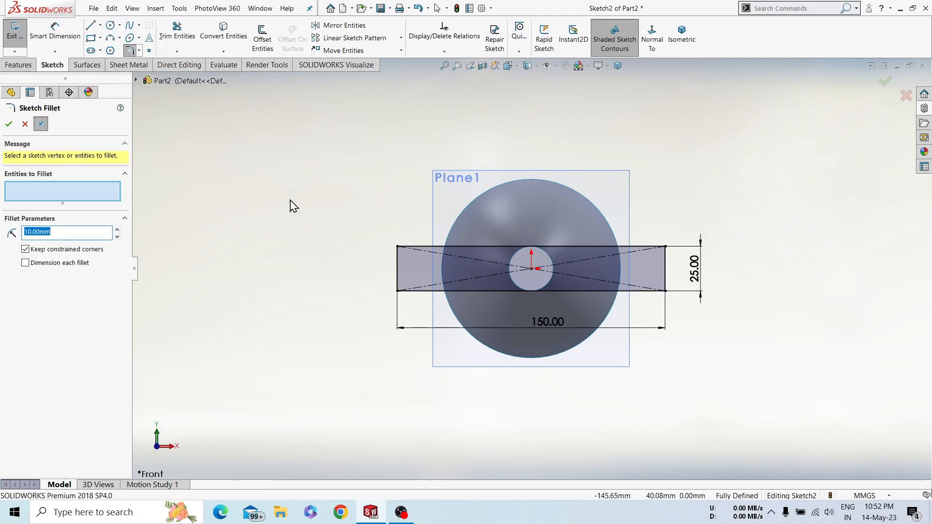
click(410, 247)
click(403, 293)
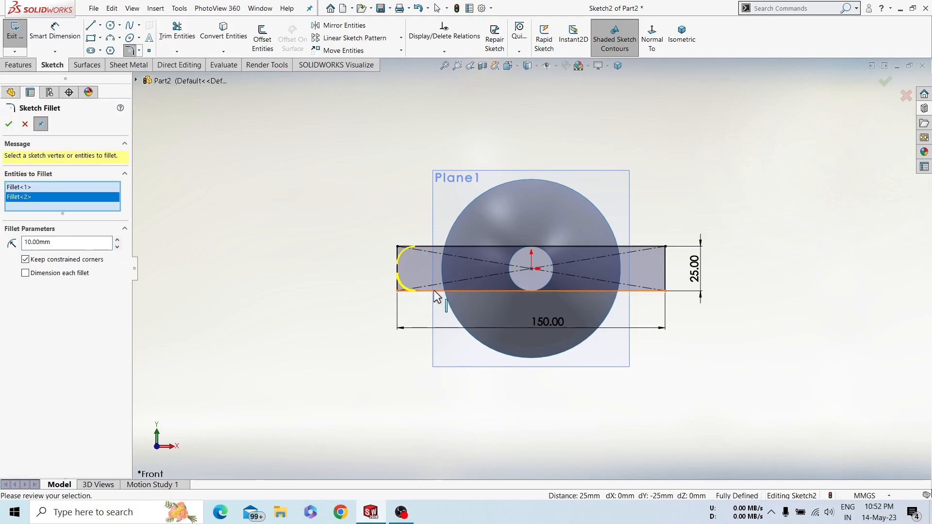
click(665, 292)
click(665, 247)
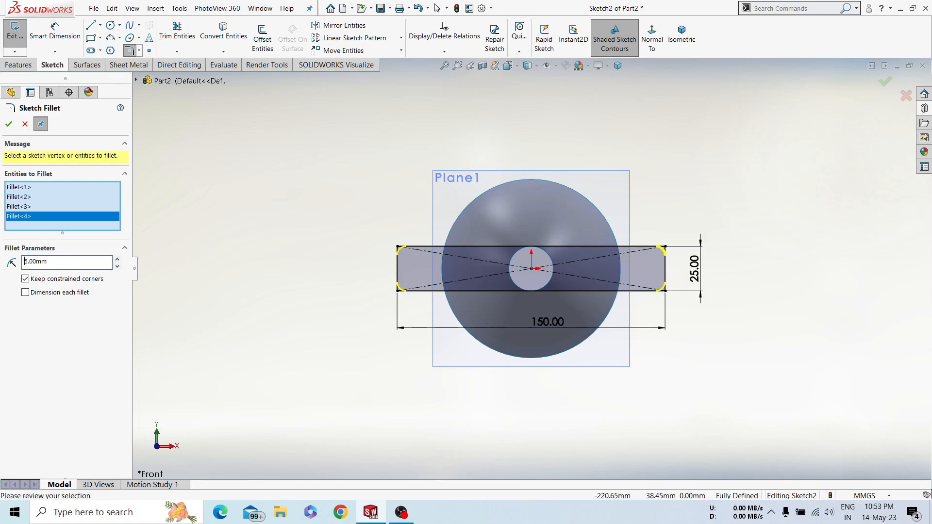
key(Return)
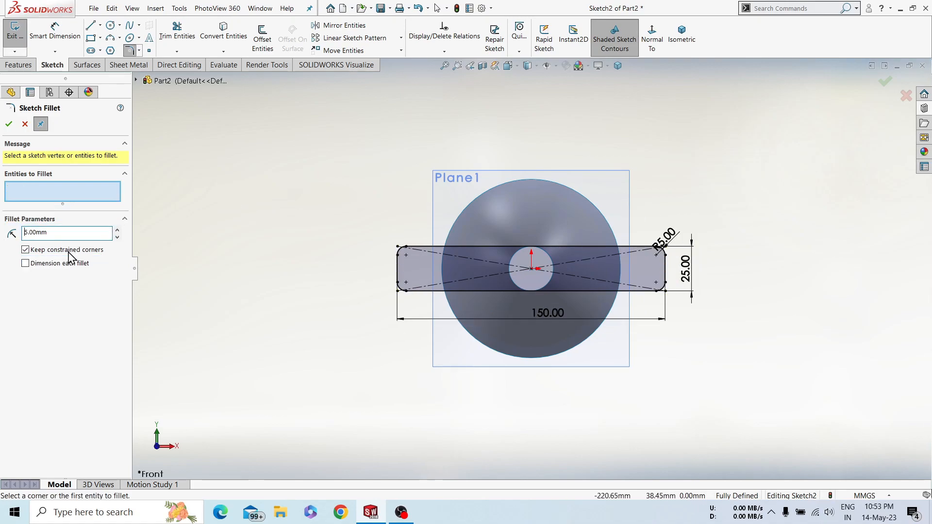
click(9, 124)
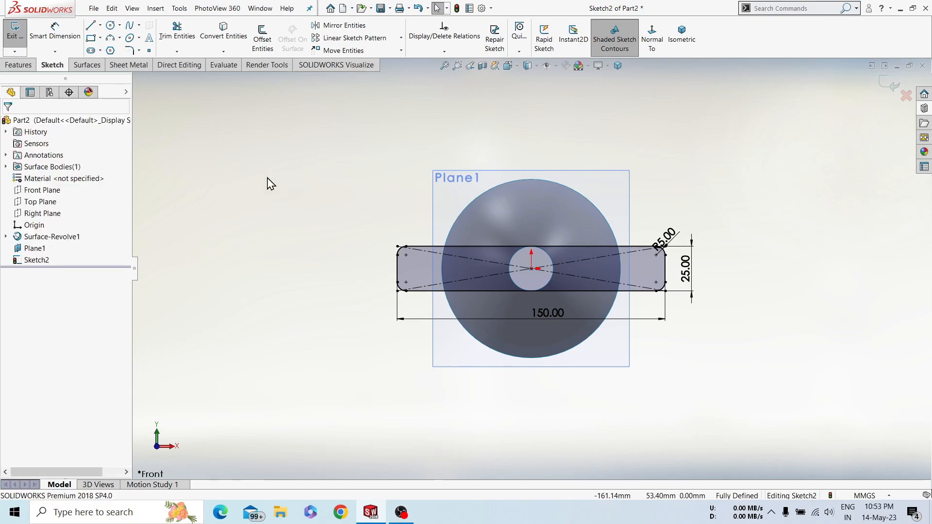
click(895, 87)
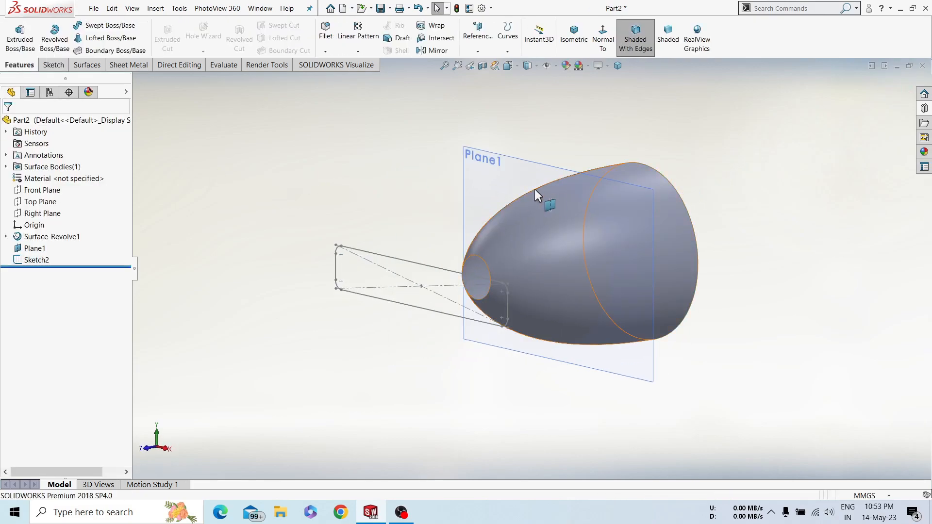
Sketch a center rectangle about 51 mm high on the offset plane, centered on the origin.
click(485, 178)
click(533, 159)
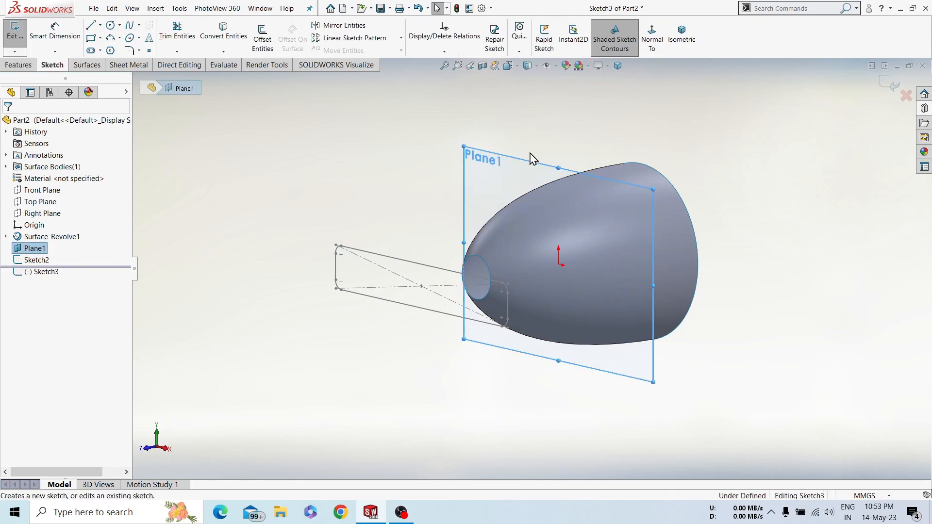
click(652, 50)
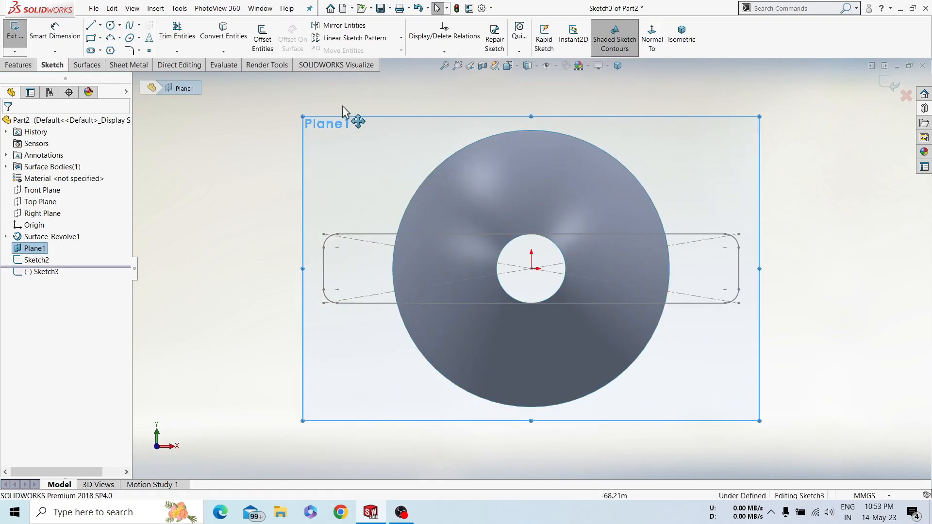
click(100, 37)
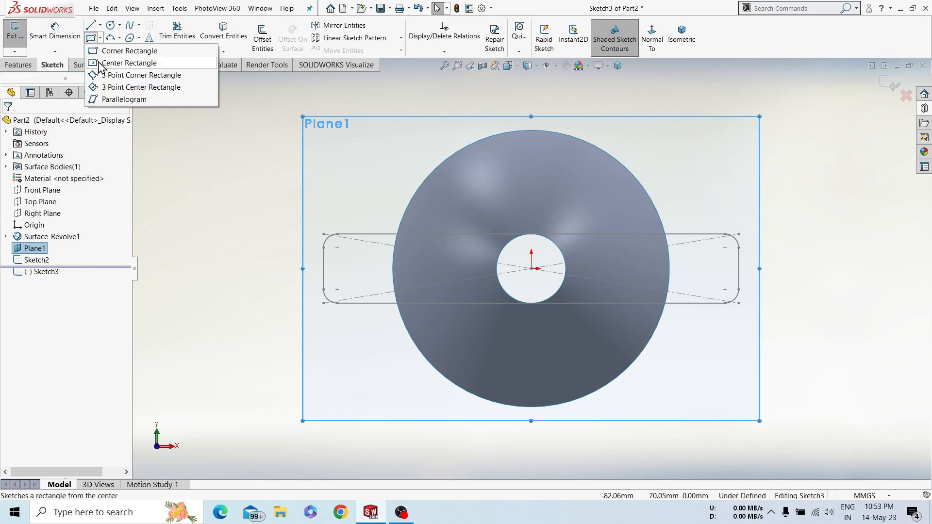
click(112, 65)
click(531, 269)
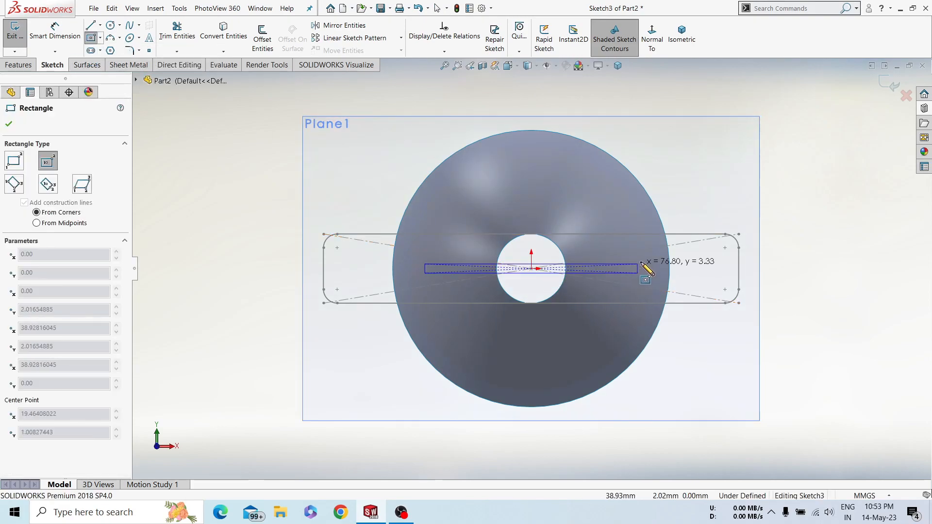
click(681, 198)
Dimension the width of the offset plane's rectangle as 85 mm.
right_drag(807, 263, 810, 207)
click(682, 224)
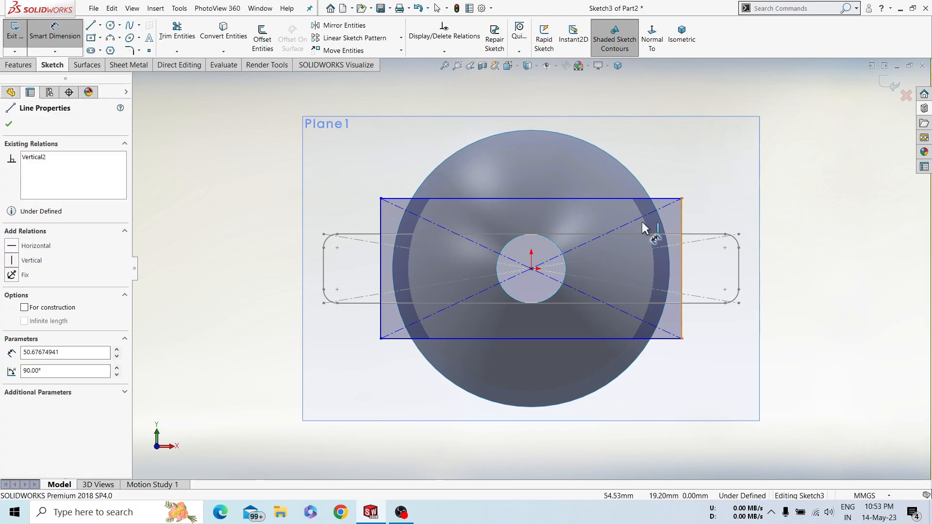
click(381, 225)
click(520, 364)
text(85)
key(Return)
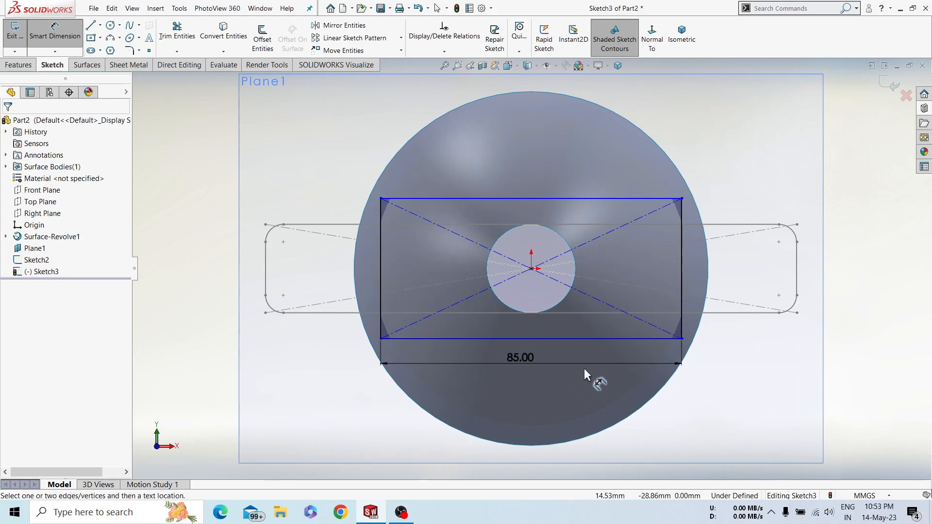
Dimension the height of the offset plane's rectangle as 15 mm.
click(582, 339)
click(582, 198)
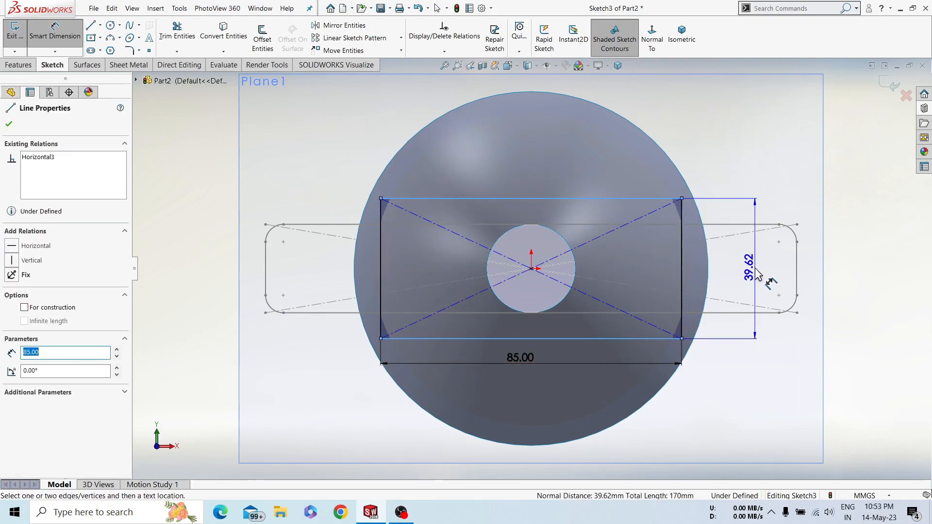
click(755, 270)
text(15)
key(Return)
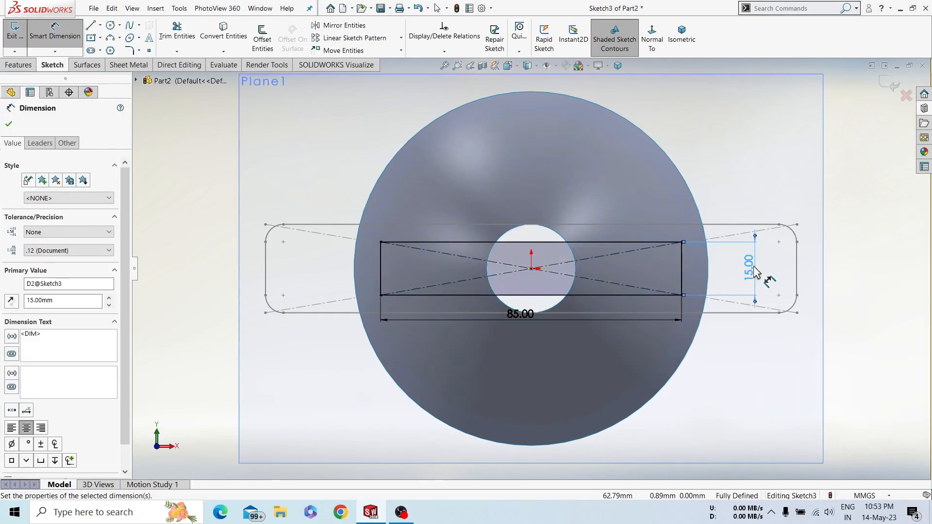
right_click(730, 179)
click(755, 210)
key(Escape)
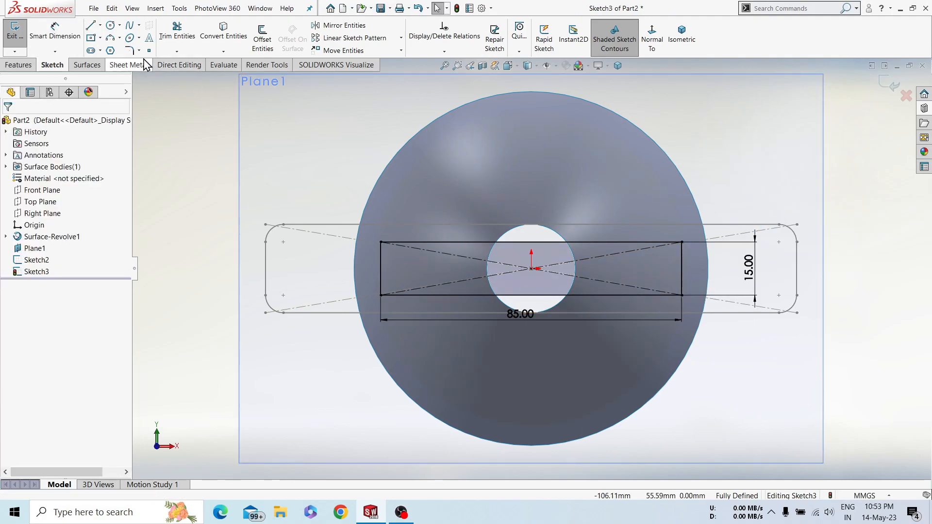
Round all four corners of the 85 by 15 mm rectangle with 5 mm sketch fillets and finish the sketch.
click(130, 51)
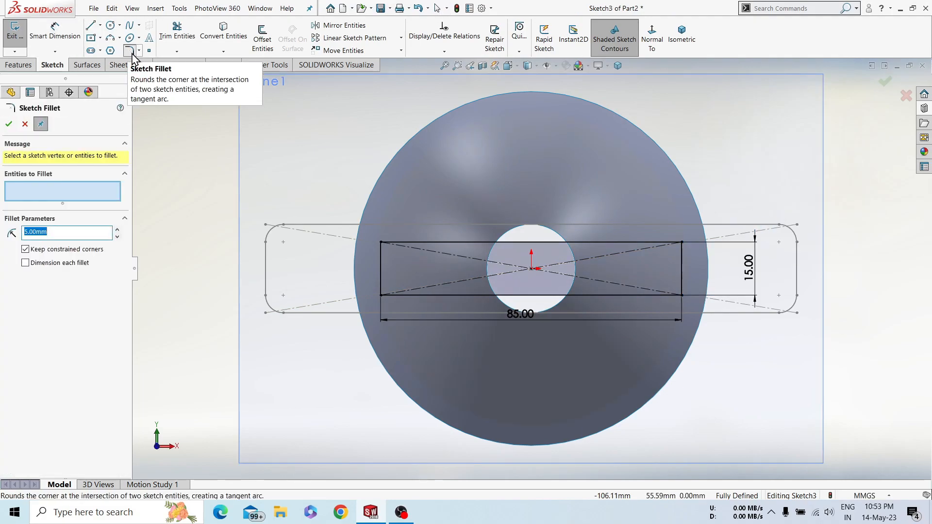
click(381, 243)
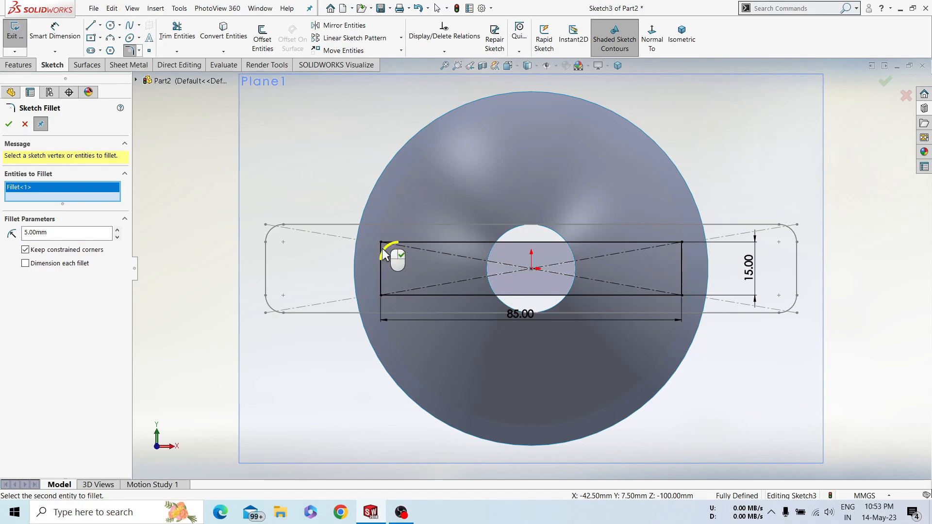
click(382, 295)
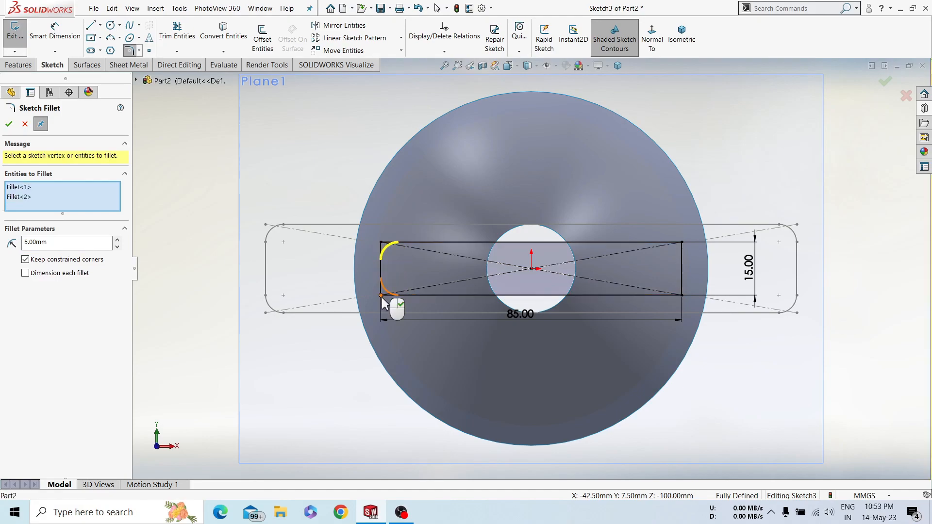
click(681, 295)
click(681, 243)
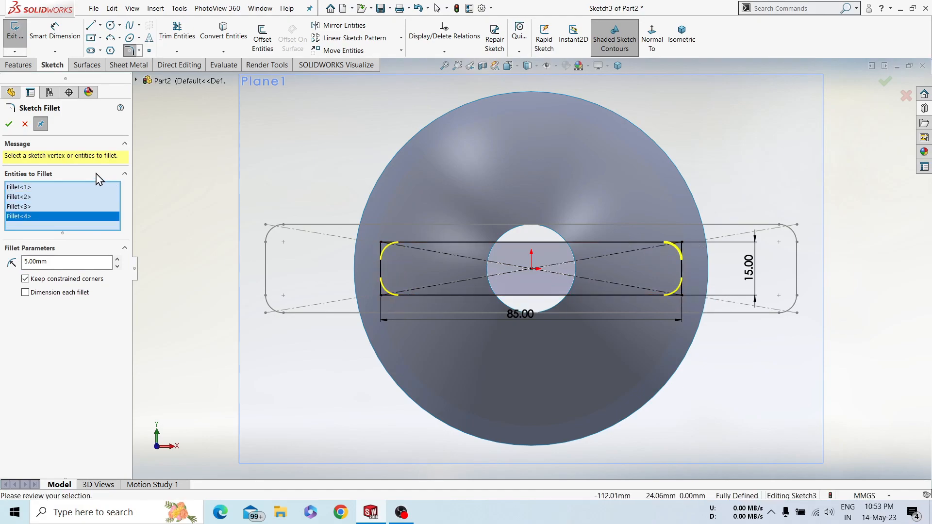
click(9, 124)
click(890, 83)
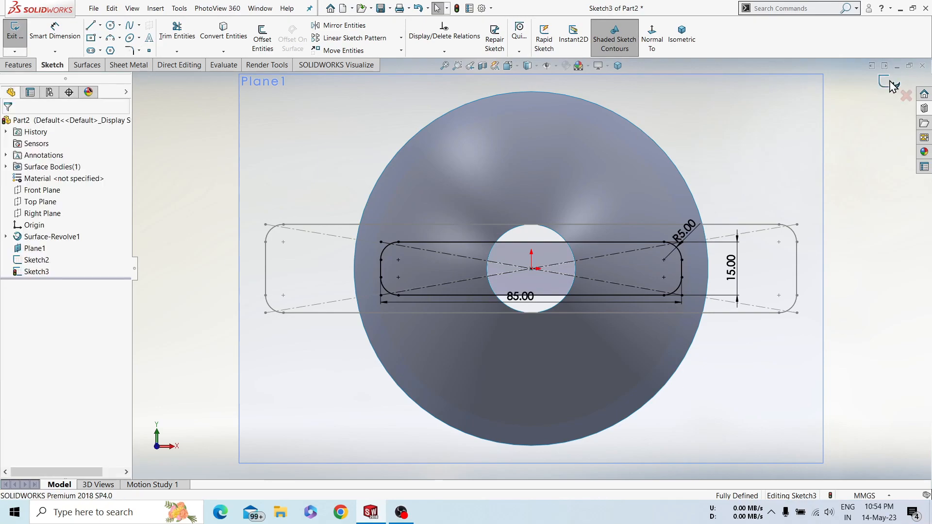
click(892, 87)
click(823, 166)
click(818, 139)
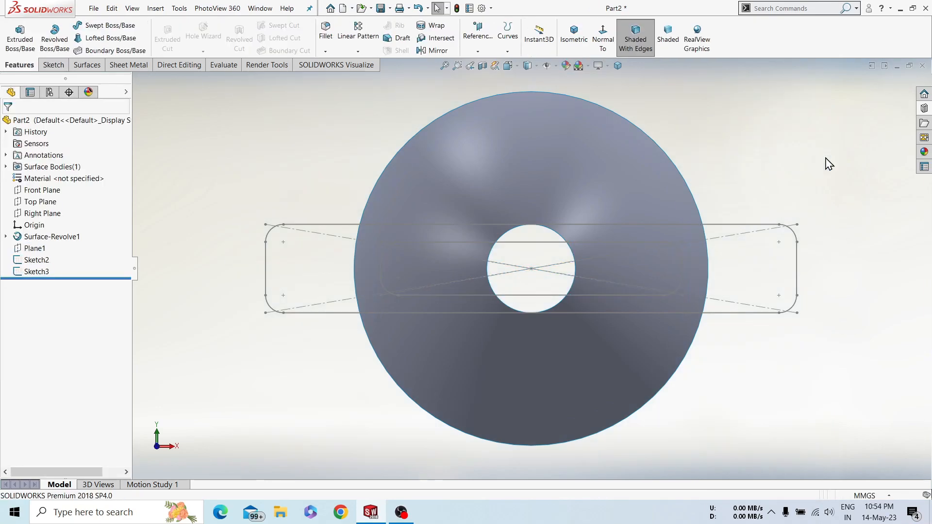
Start a sketch on the Top Plane and view it straight on.
click(574, 37)
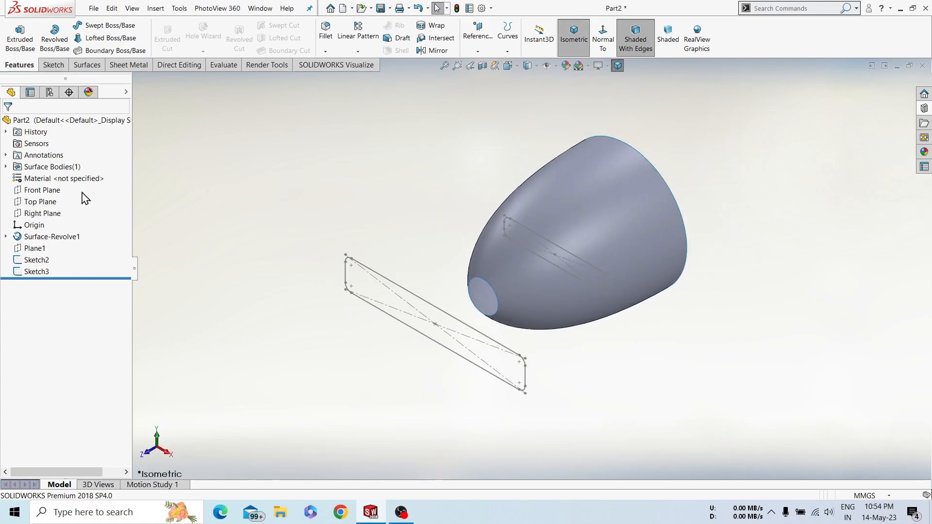
click(41, 201)
click(31, 187)
click(652, 38)
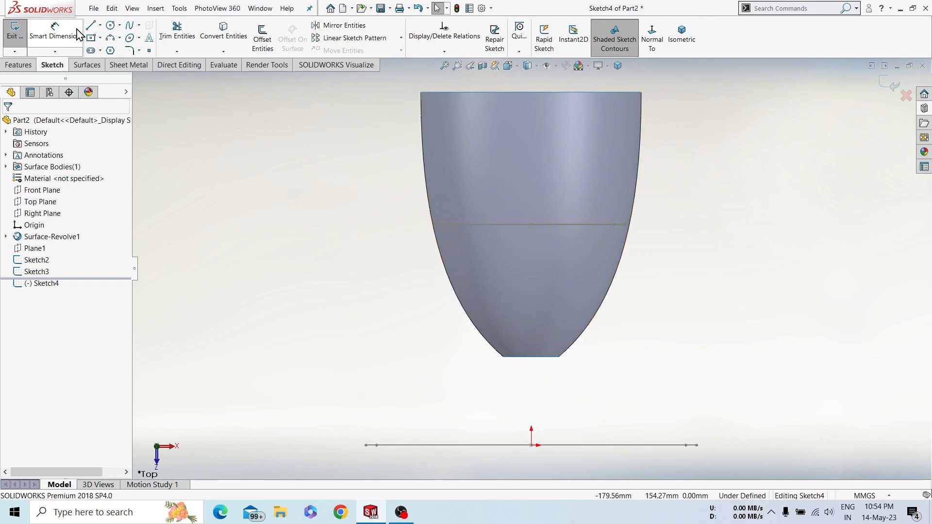
Draw a five-vertex Bezier style spline from about X -47, Y 98 mm beside the offset plane's profile to about X -74, Y 4 mm.
click(140, 25)
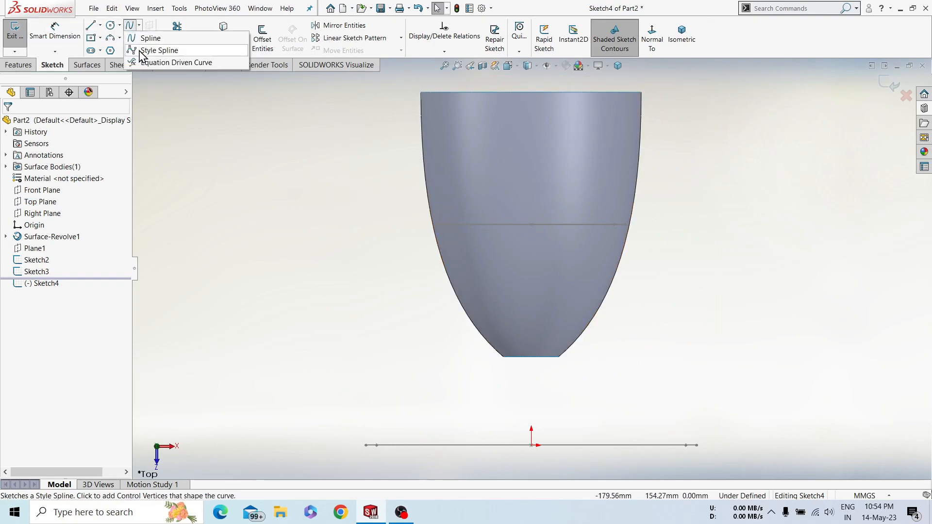
click(145, 50)
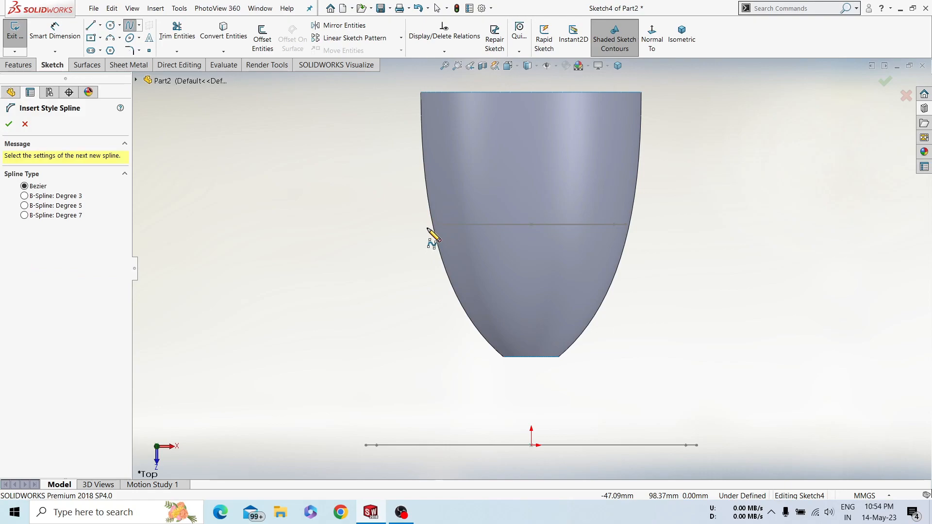
key(Escape)
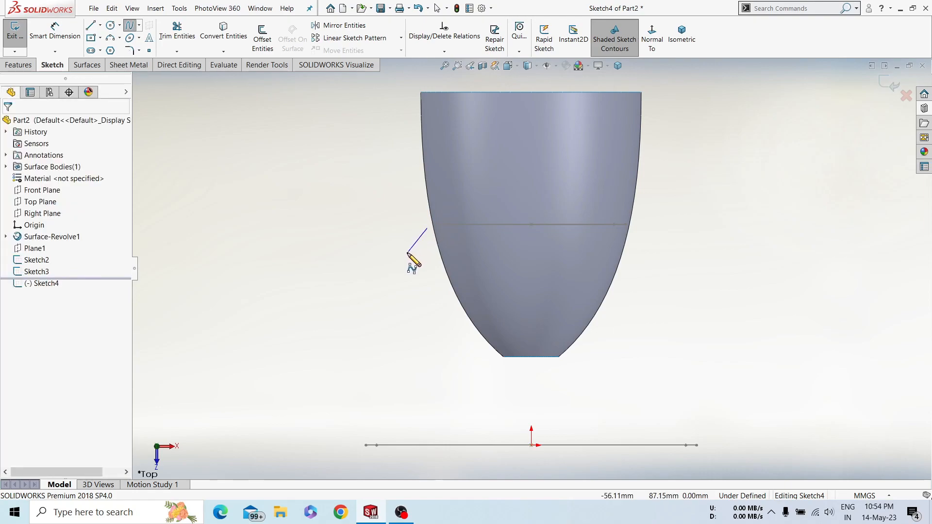
click(398, 264)
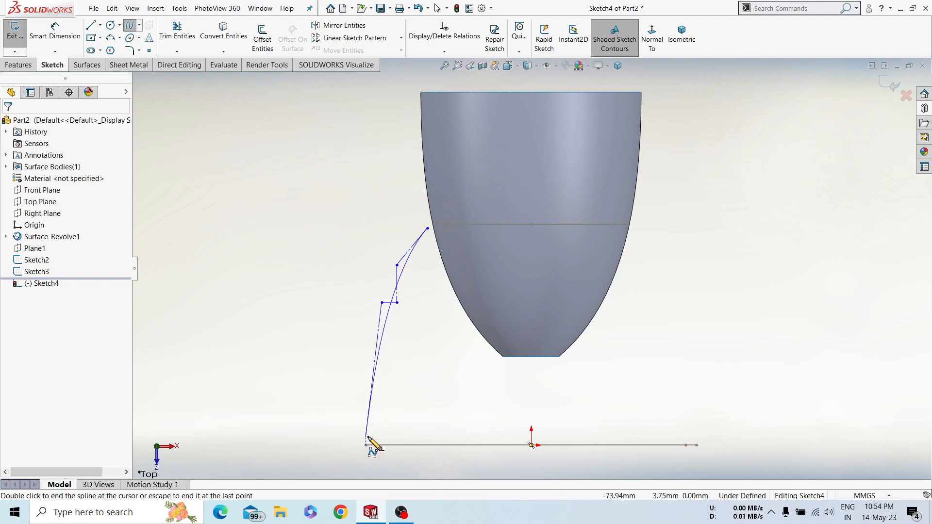
click(366, 438)
right_click(383, 409)
click(398, 418)
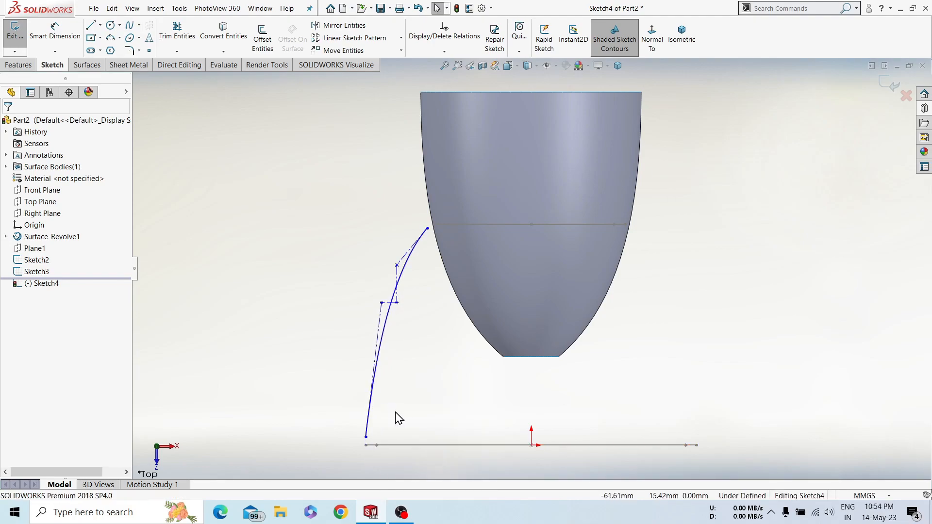
Add a Pierce relation between the spline's lower endpoint and the short side of the Front Plane's rounded rectangle.
middle_drag(371, 444, 452, 280)
scroll(542, 460, down, 3)
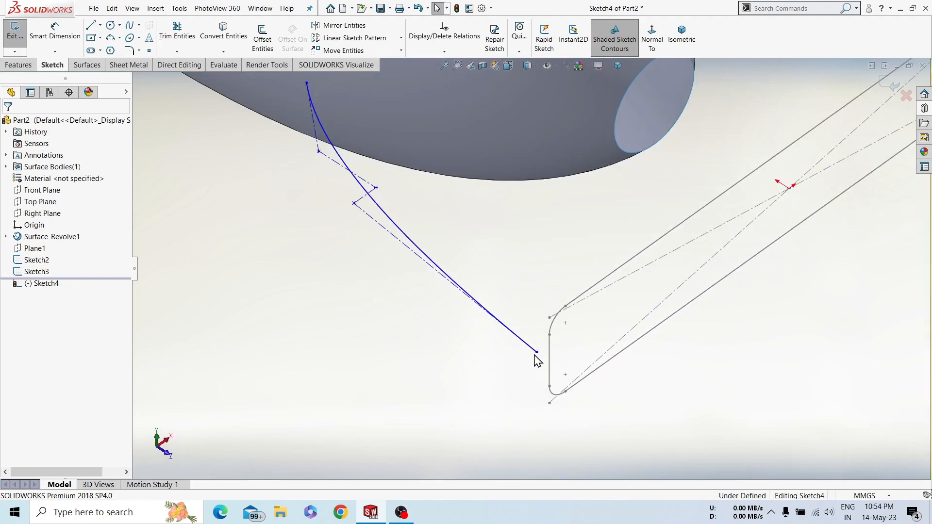
click(536, 352)
ctrl+click(550, 373)
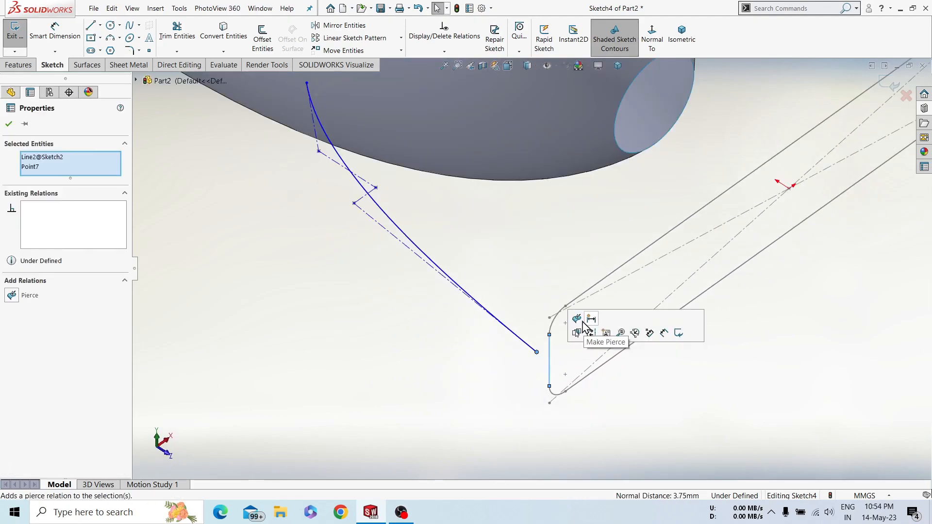
click(576, 320)
click(418, 342)
Add a Pierce relation between the spline's upper endpoint and the short side of the offset plane's rounded rectangle.
scroll(414, 301, up, 2)
scroll(403, 136, down, 5)
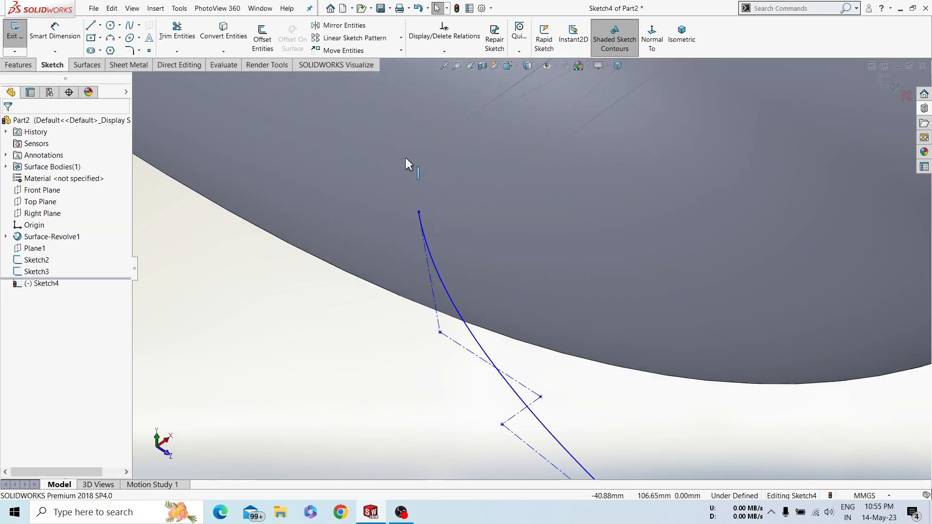
click(419, 212)
ctrl+click(433, 190)
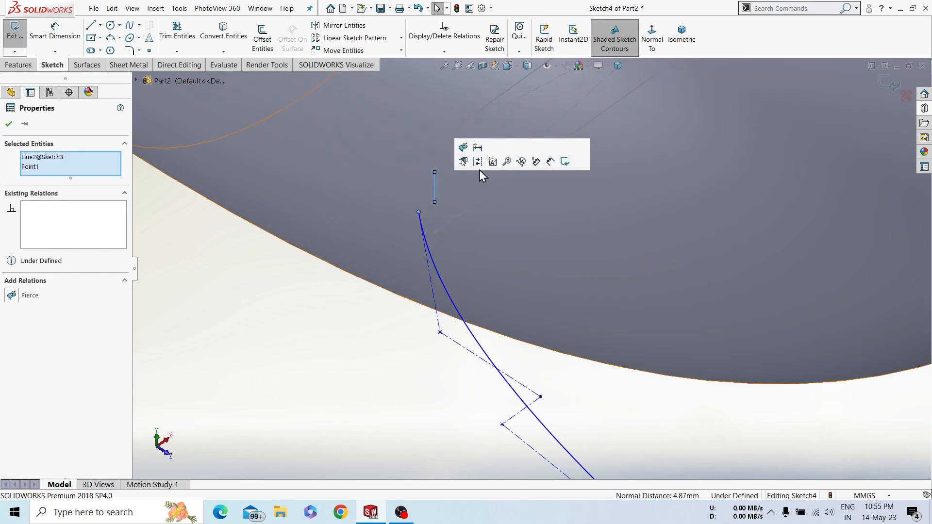
click(462, 147)
click(555, 125)
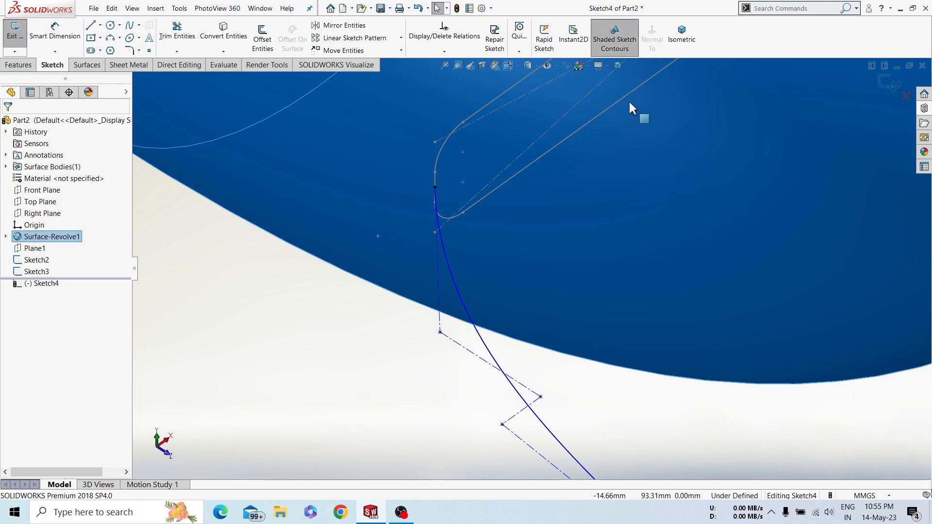
key(Escape)
Move the spline's fourth control vertex outward to about X -73, Y 62 mm.
click(651, 36)
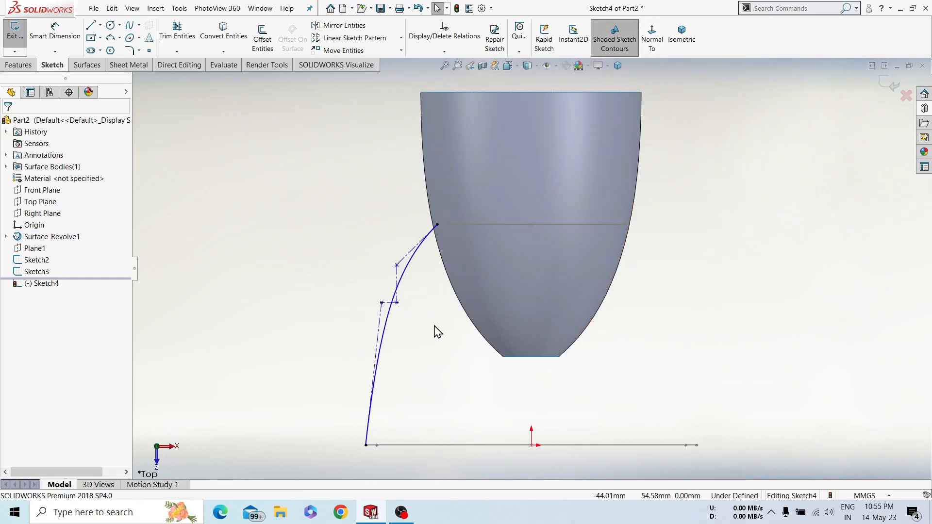
scroll(335, 342, down, 1)
drag(392, 295, 378, 301)
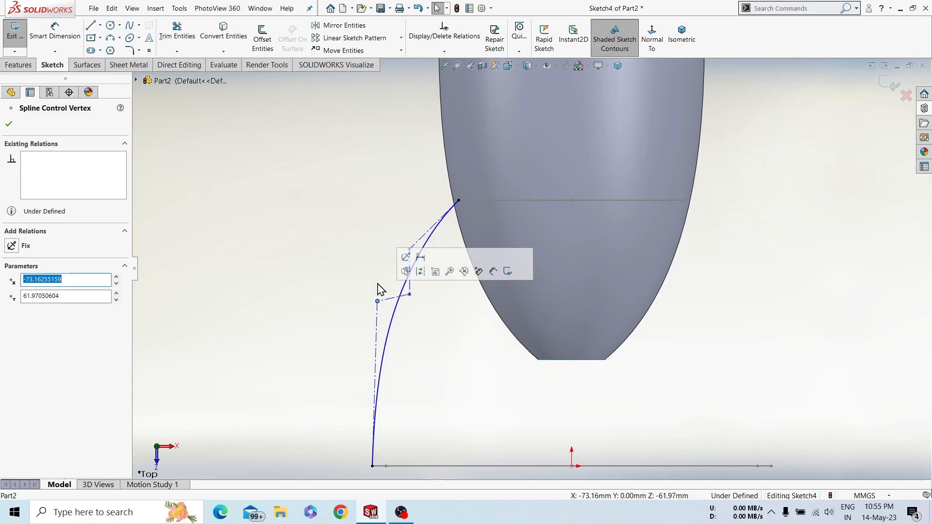
click(440, 373)
Dimension the vertical height of the spline's lowest control polygon segment as 60 mm.
right_drag(440, 372, 439, 309)
key(z)
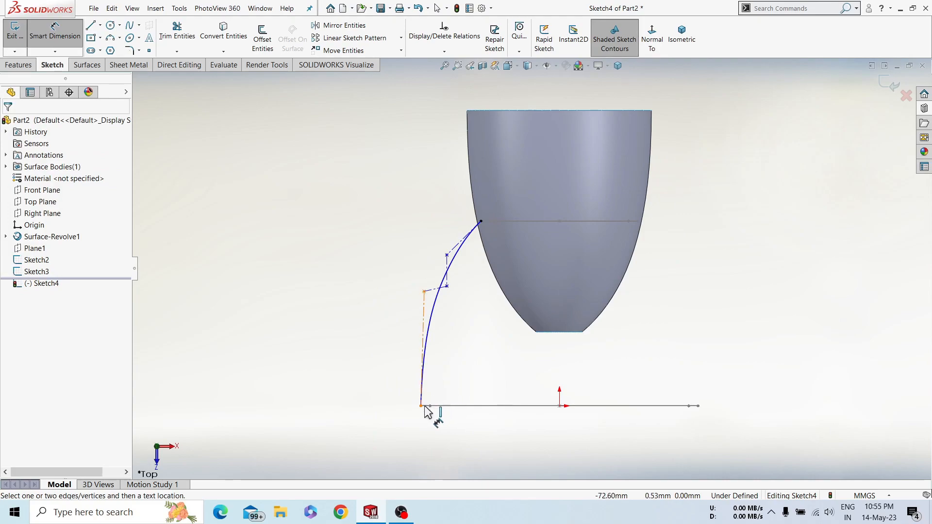
click(423, 330)
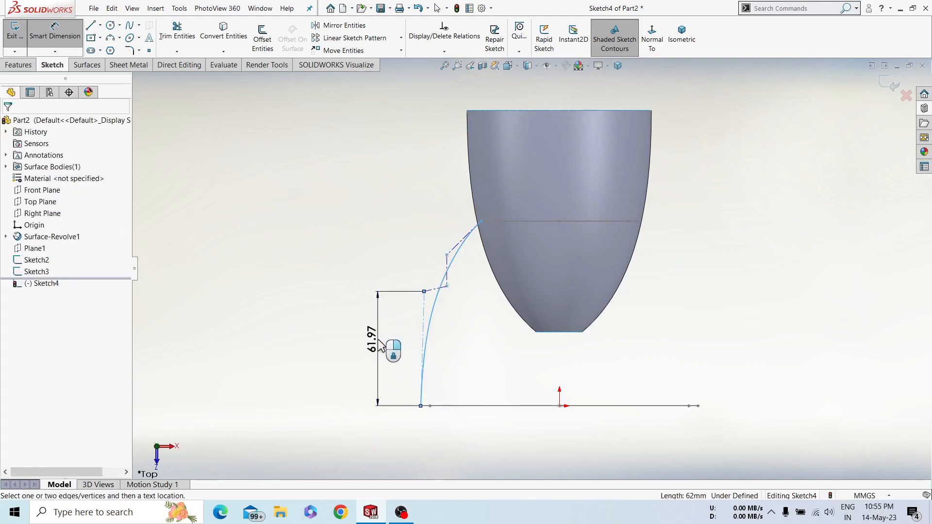
click(380, 341)
text(60)
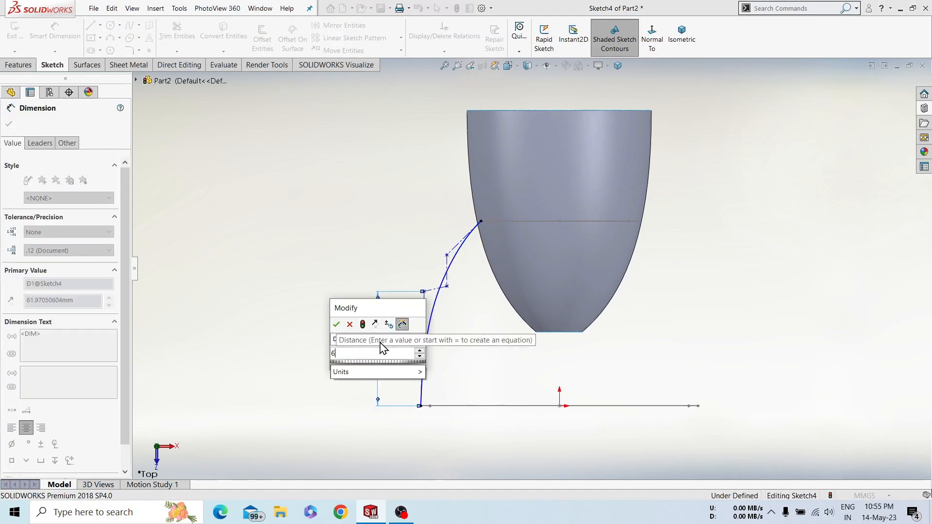
key(Return)
click(485, 334)
Dimension the vertical control polygon segment between the spline's second and third control vertices as 25 mm.
scroll(466, 279, down, 1)
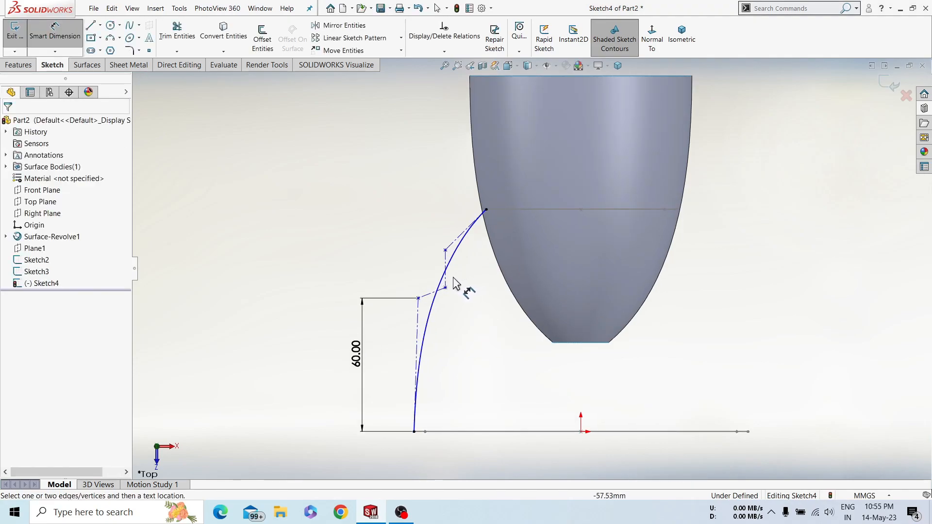
click(446, 279)
click(471, 267)
text(25)
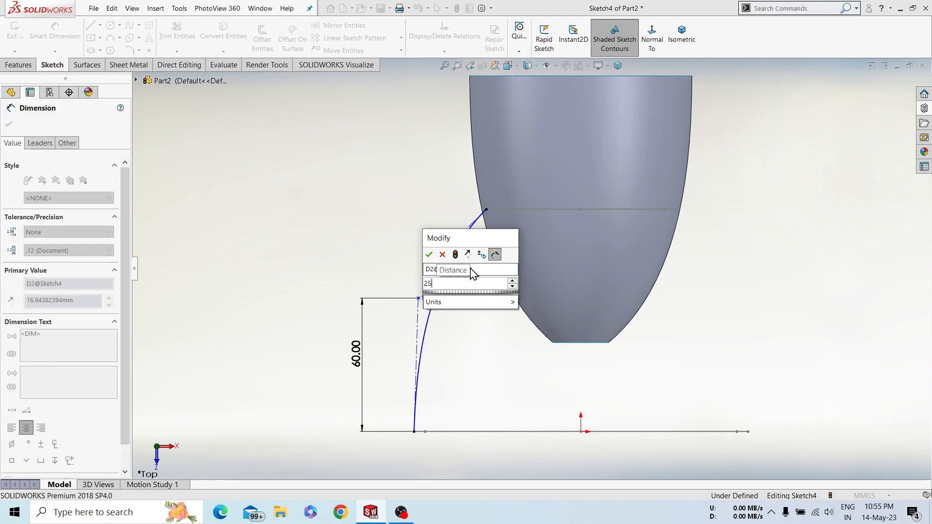
key(Return)
click(481, 322)
right_click(481, 322)
click(492, 355)
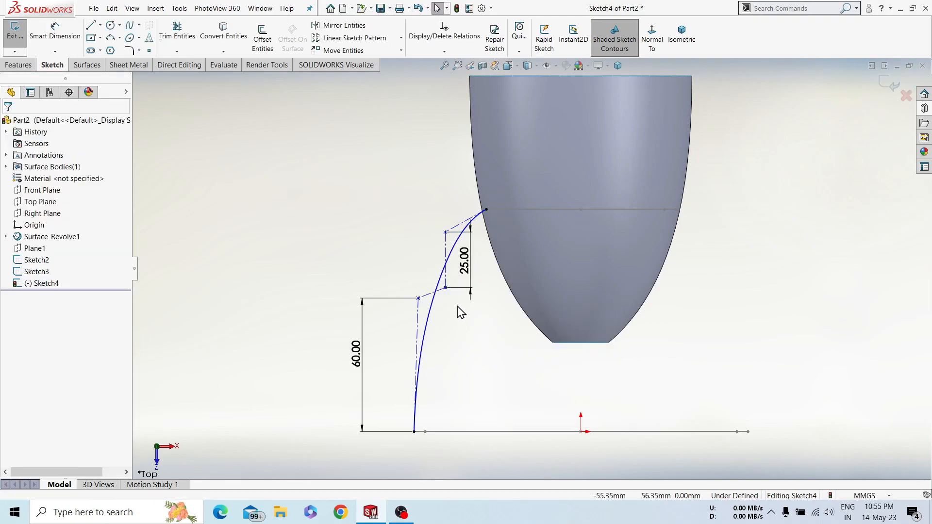
Make the short control polygon segment between the third and fourth control vertices horizontal.
click(437, 291)
click(469, 246)
click(477, 344)
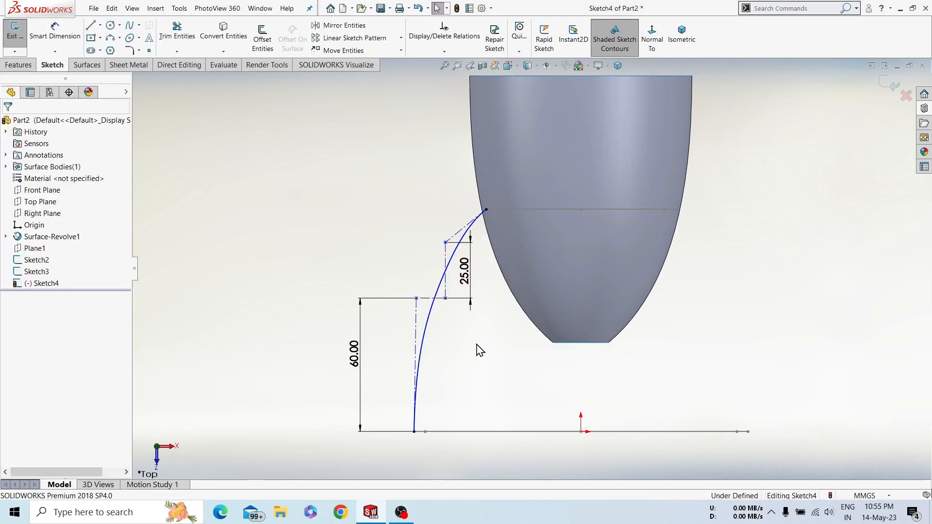
Dimension the short horizontal control polygon segment as 10 mm.
right_drag(476, 342, 479, 287)
click(426, 298)
click(448, 331)
text(10)
key(Return)
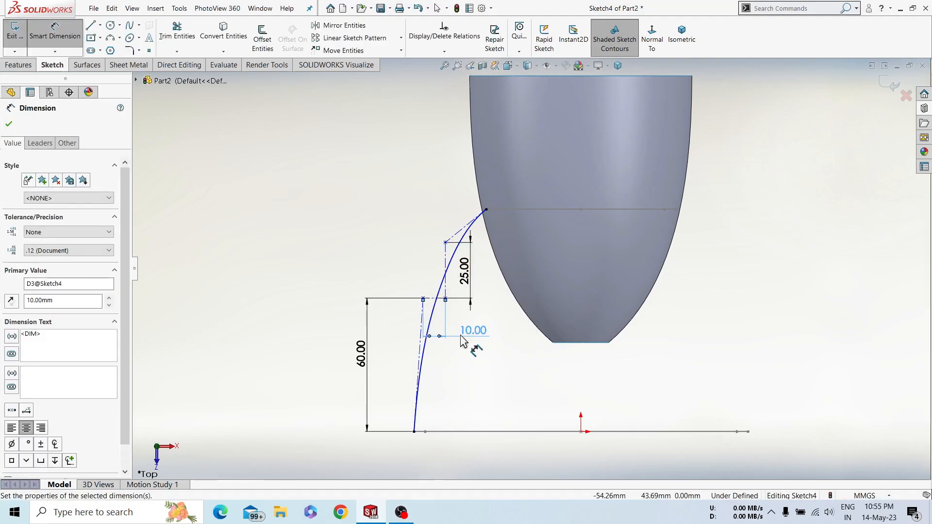
click(496, 369)
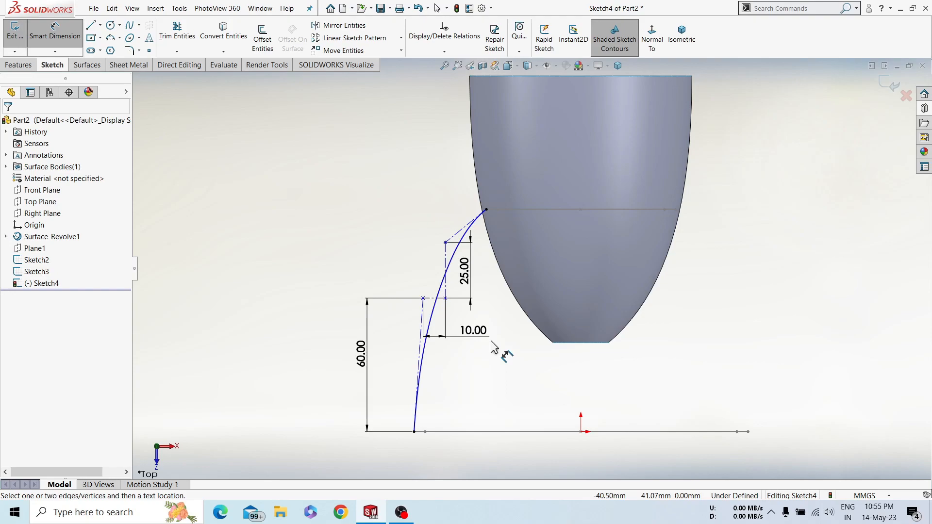
click(446, 265)
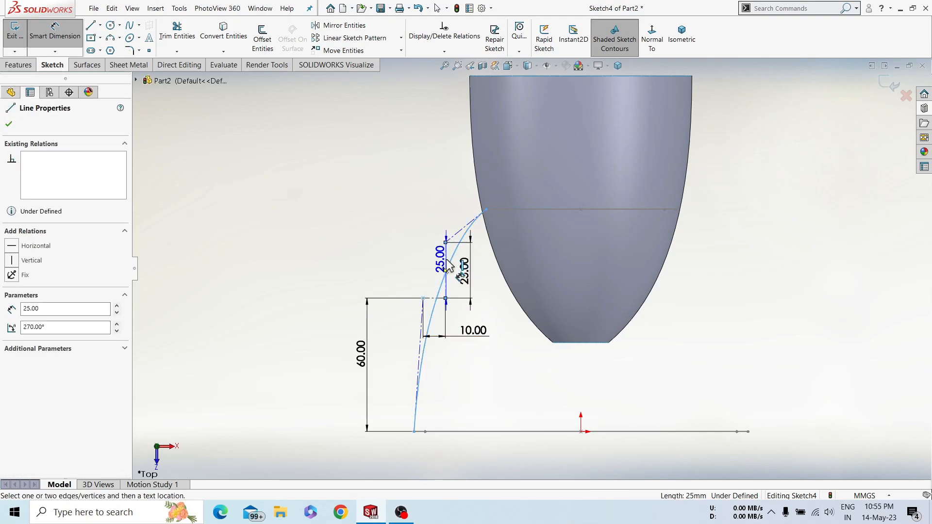
key(Escape)
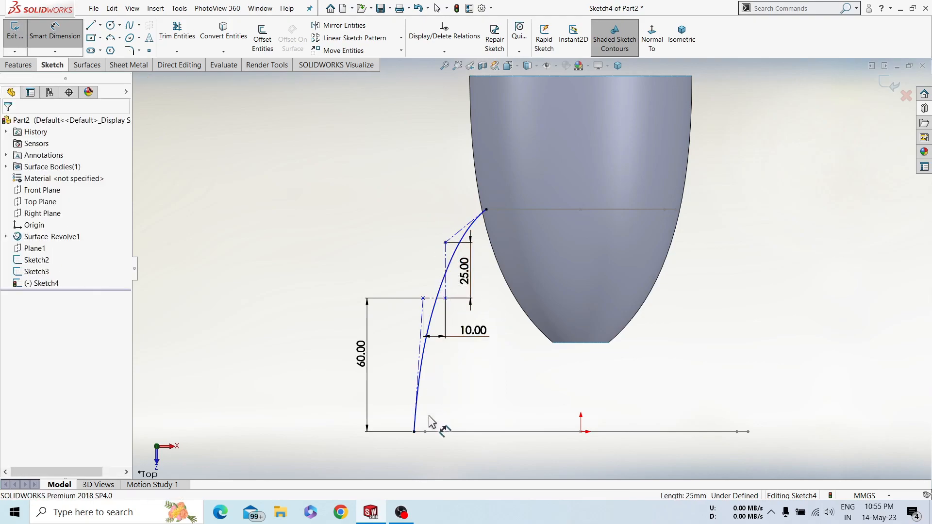
click(414, 431)
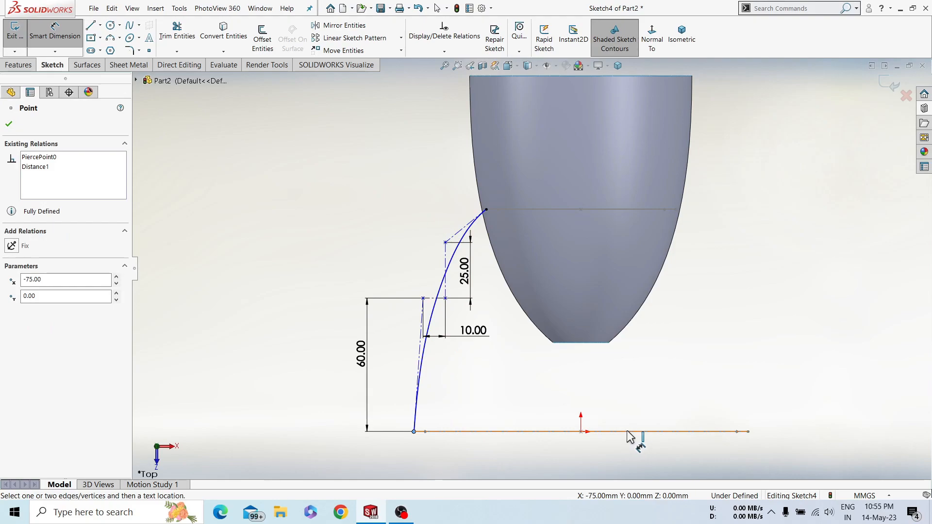
key(Escape)
Draw a vertical centerline from the origin up to the midpoint of the offset plane's profile.
right_drag(606, 410, 648, 390)
click(580, 431)
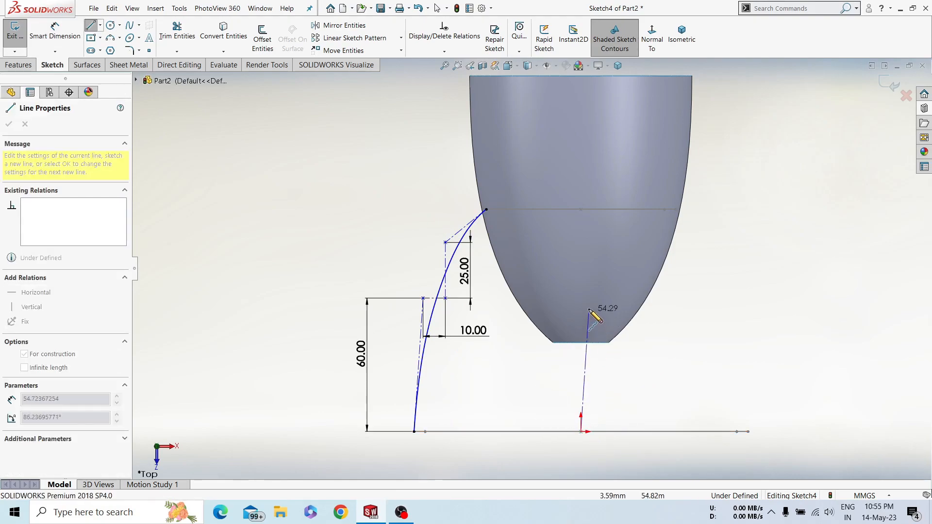
click(581, 209)
key(Escape)
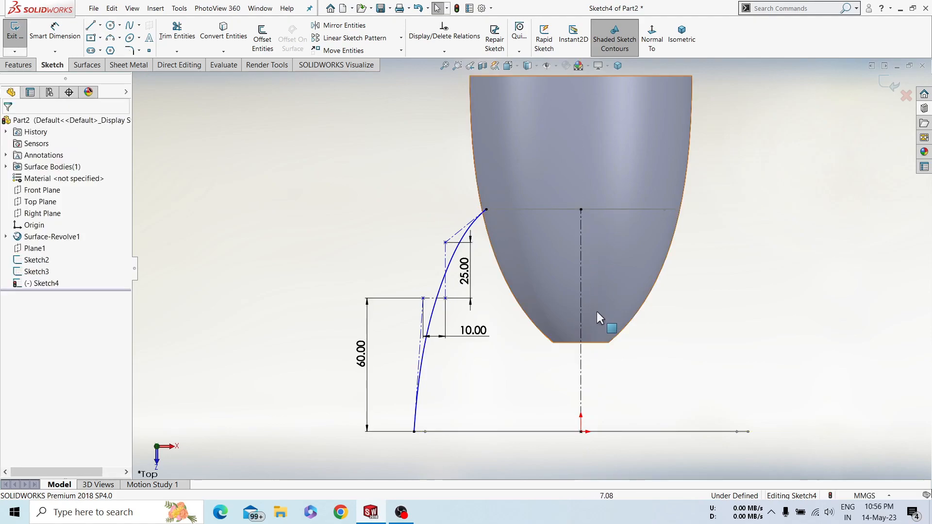
Add a driven doubled-distance dimension from the spline's lower endpoint across the vertical centerline.
right_drag(595, 308, 664, 290)
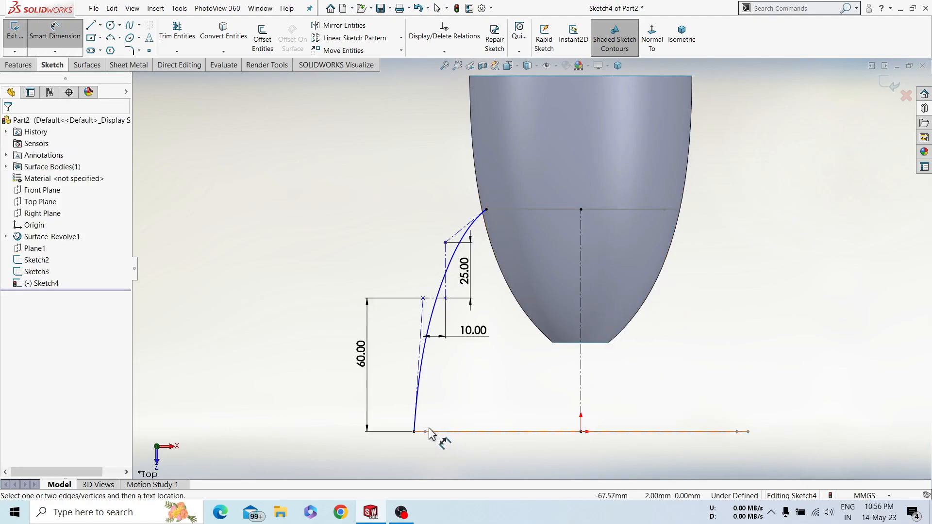
click(414, 432)
click(534, 432)
click(596, 474)
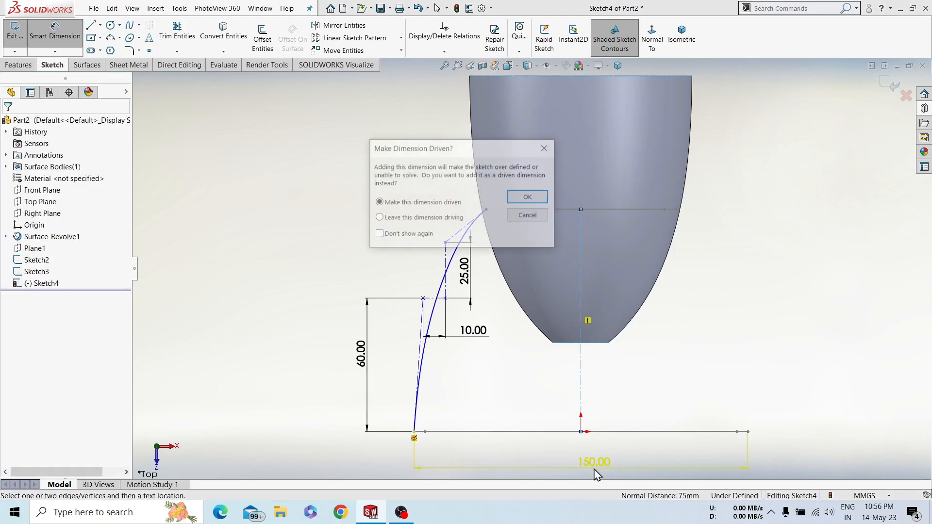
click(521, 197)
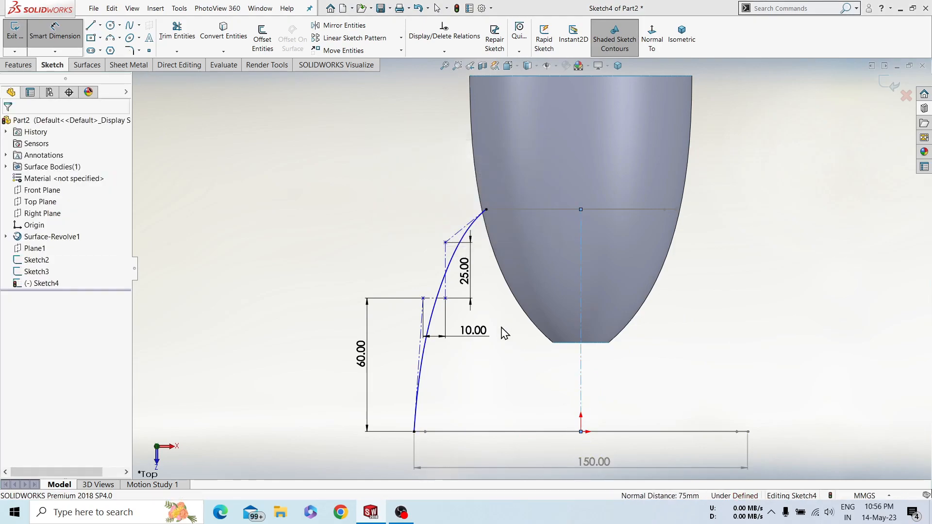
key(Escape)
Make the spline's lowest control polygon segment and its 25 mm segment vertical.
click(421, 358)
click(461, 305)
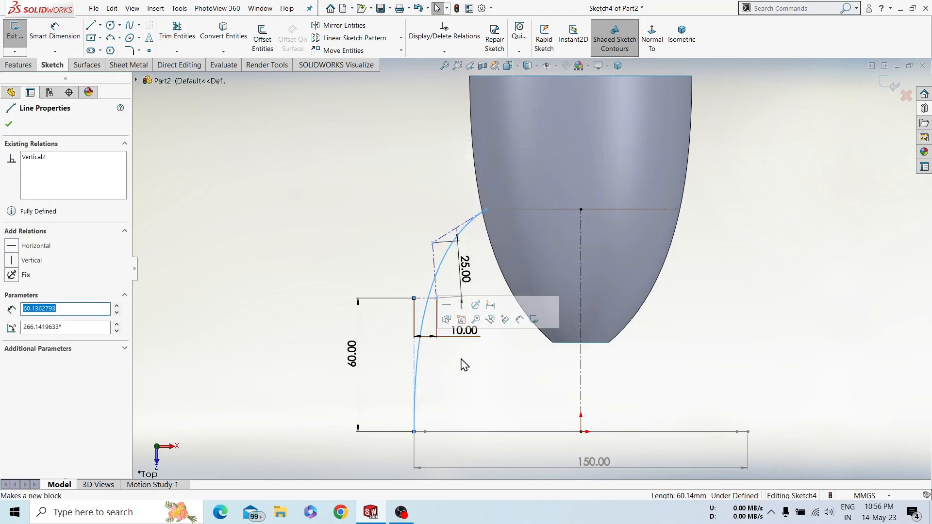
click(461, 377)
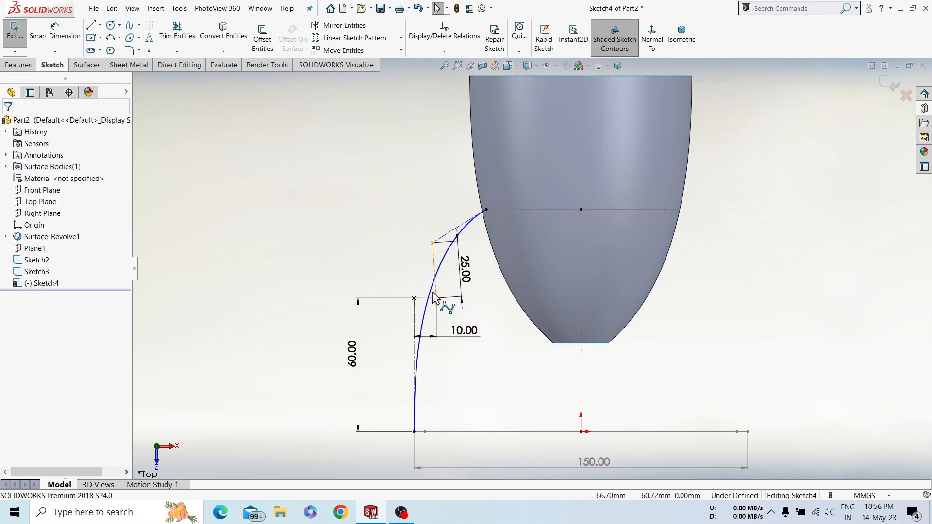
click(435, 266)
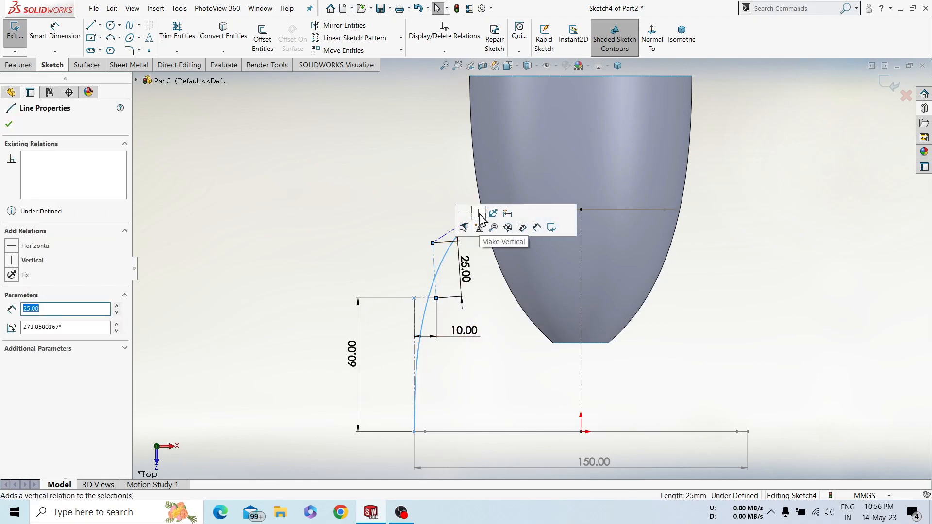
click(495, 216)
click(506, 335)
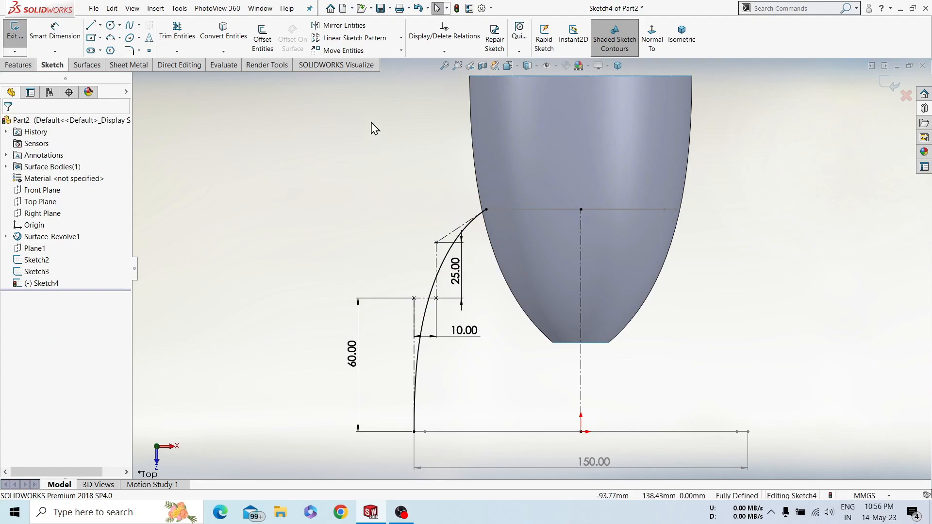
Mirror a copy of the style spline about the vertical centerline and exit the sketch.
click(344, 25)
click(430, 298)
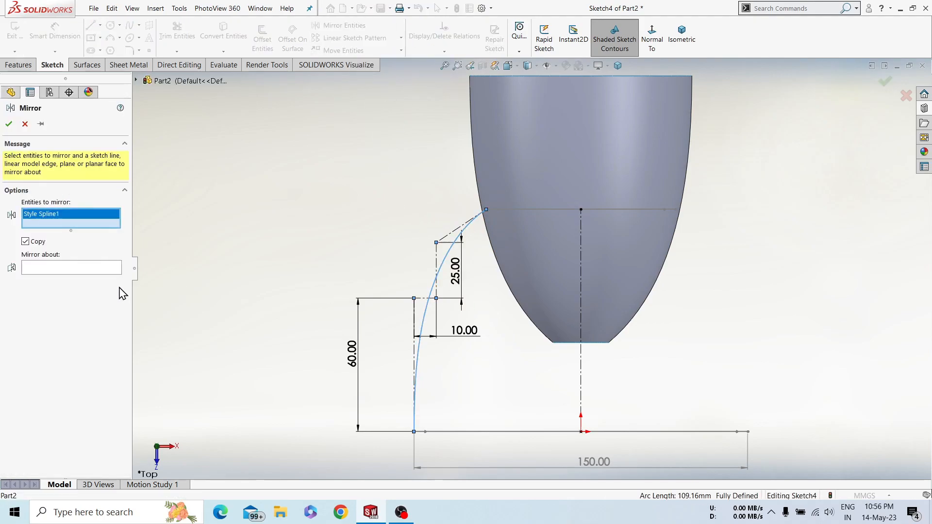
click(581, 372)
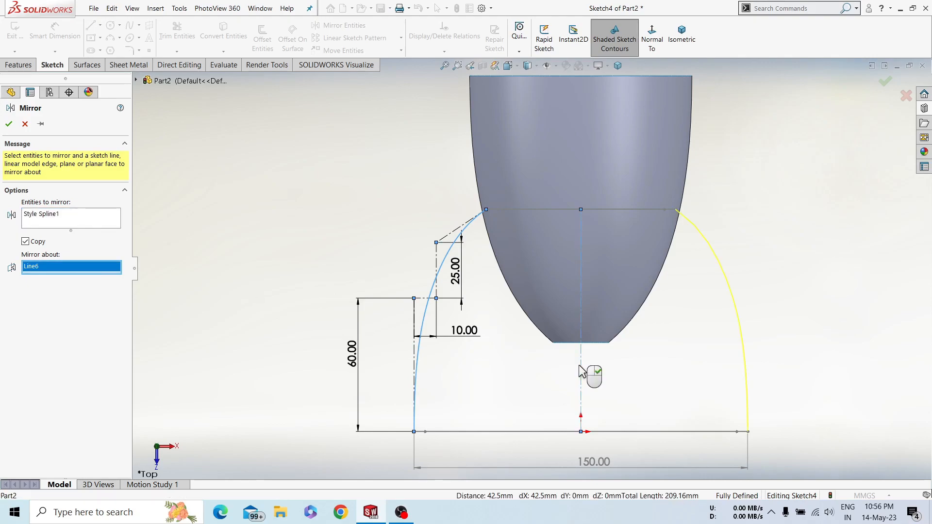
click(9, 123)
key(z)
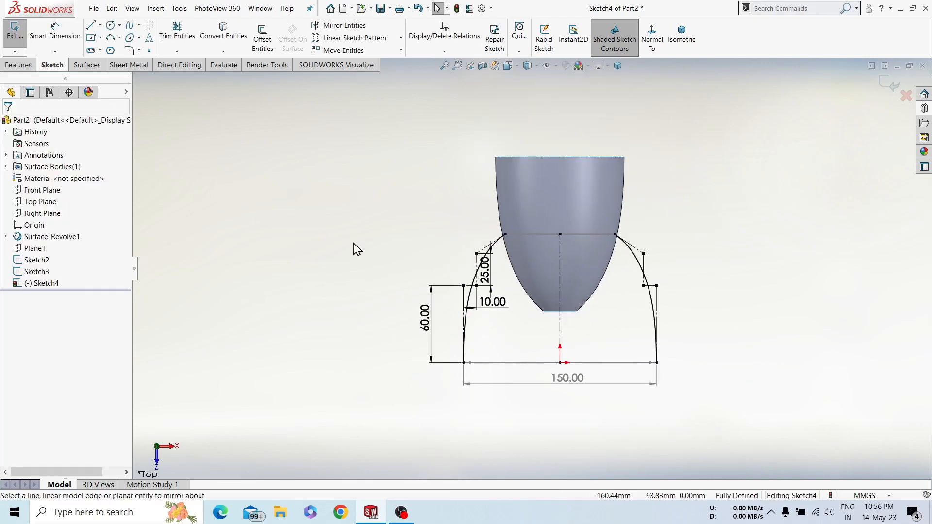
click(892, 82)
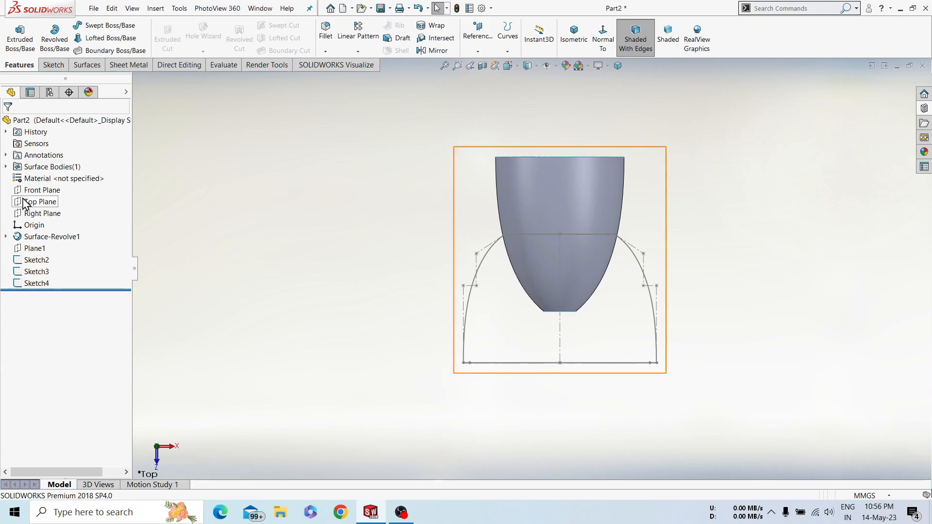
Start a new sketch on the Right Plane and view it straight on.
click(28, 213)
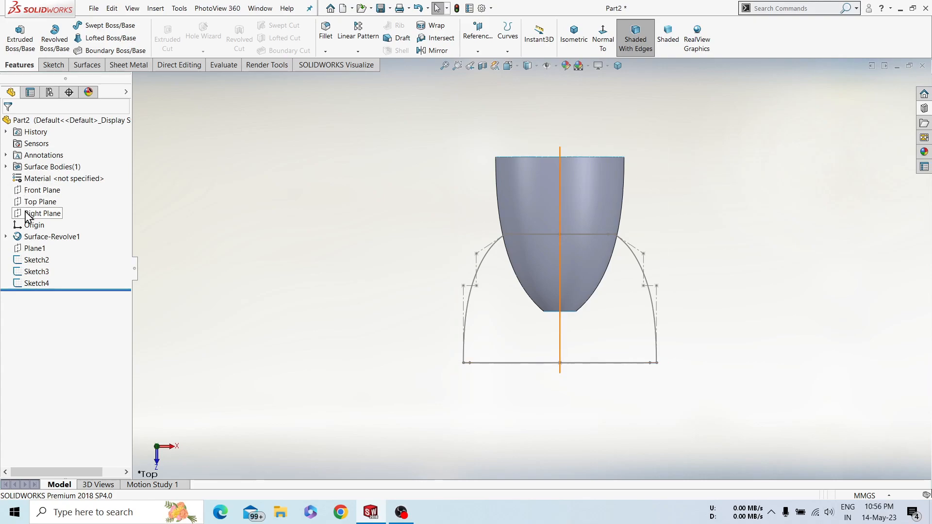
click(33, 196)
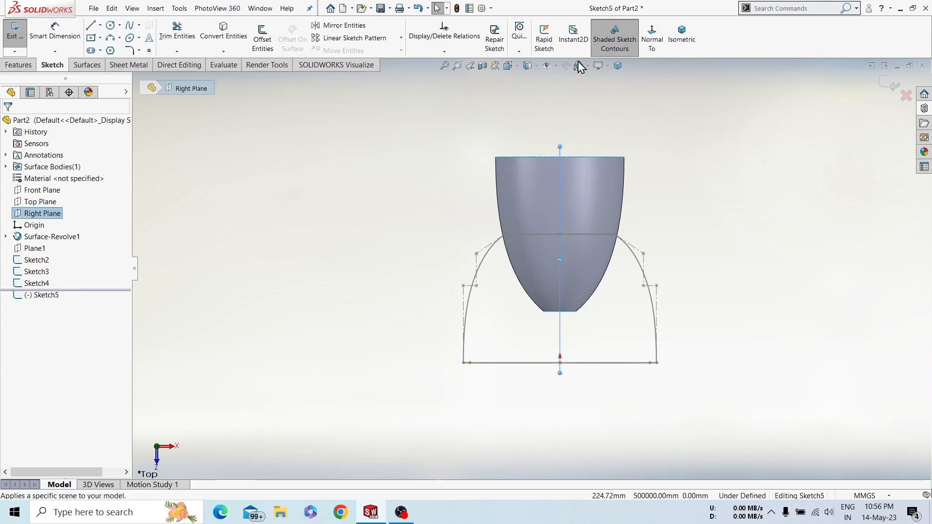
click(651, 41)
click(351, 164)
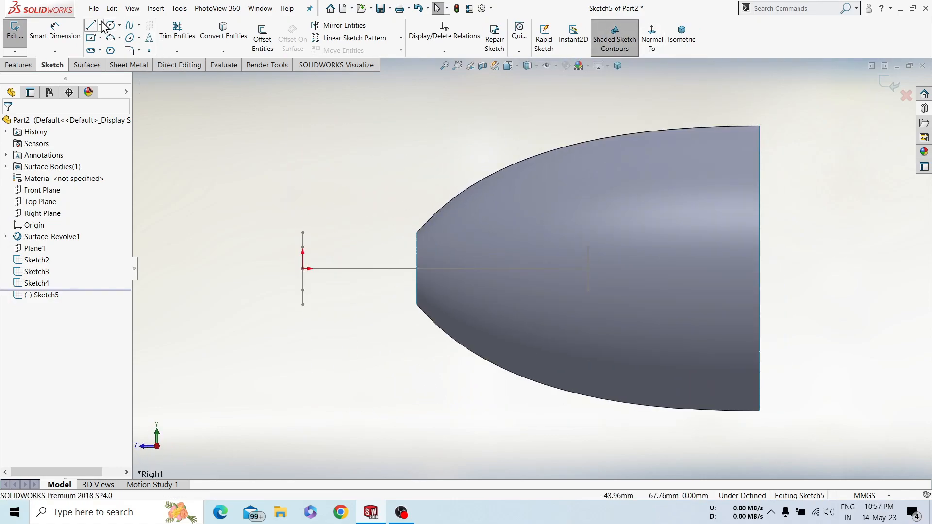
Draw a four-vertex Bezier style spline from near the base profile's upper edge to the offset plane's profile.
click(139, 26)
click(142, 39)
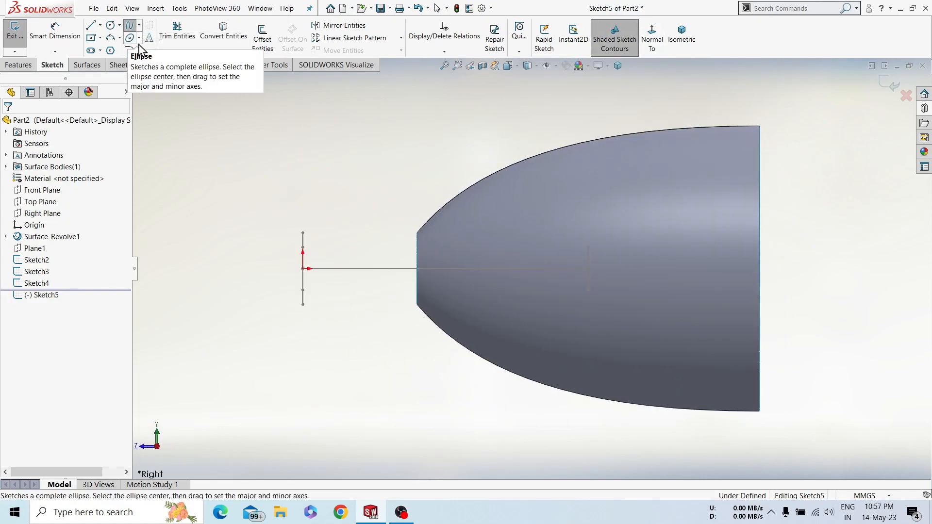
click(140, 27)
click(145, 50)
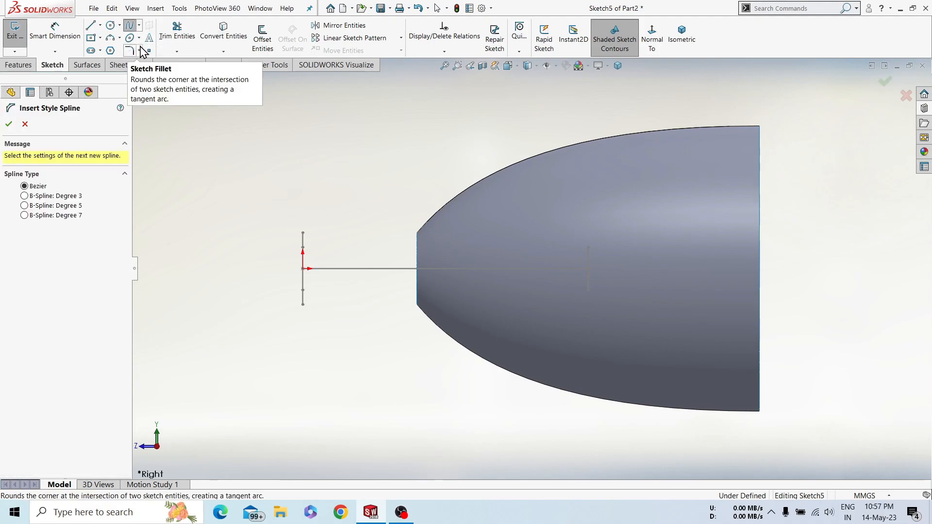
click(303, 232)
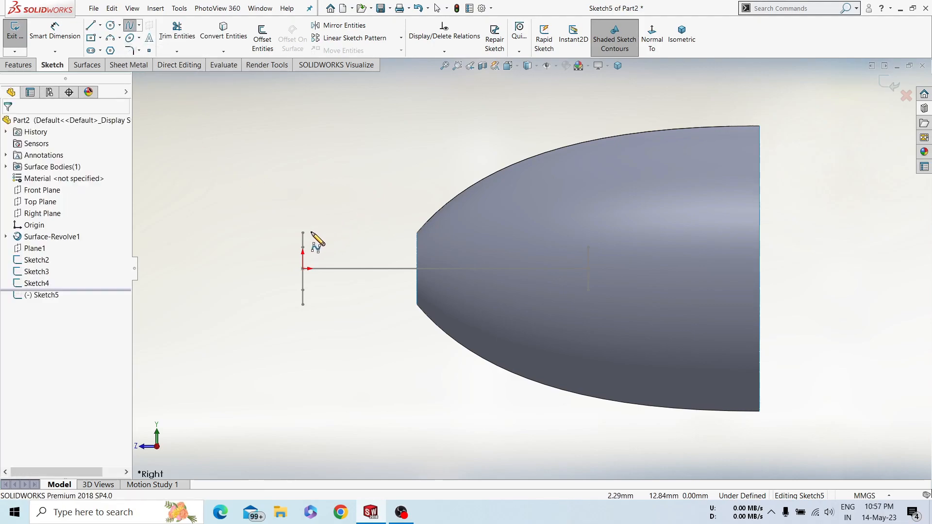
click(447, 232)
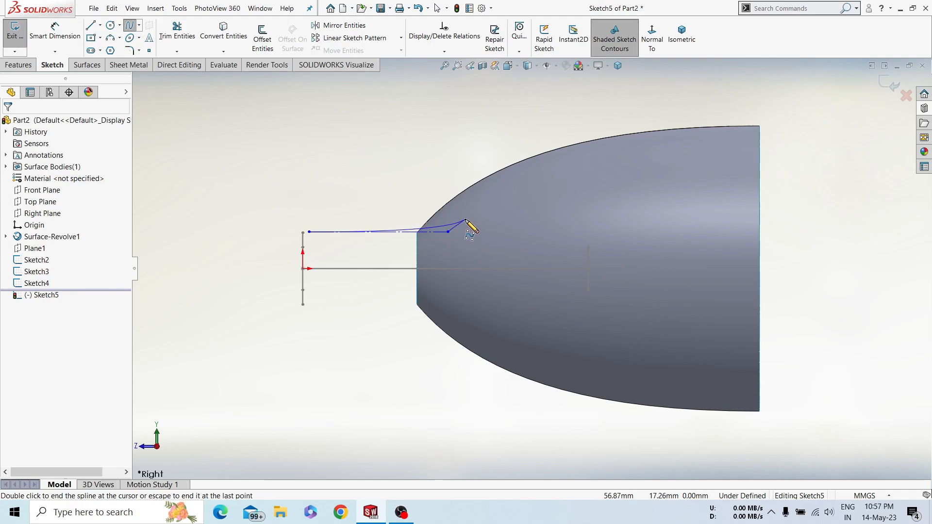
click(465, 220)
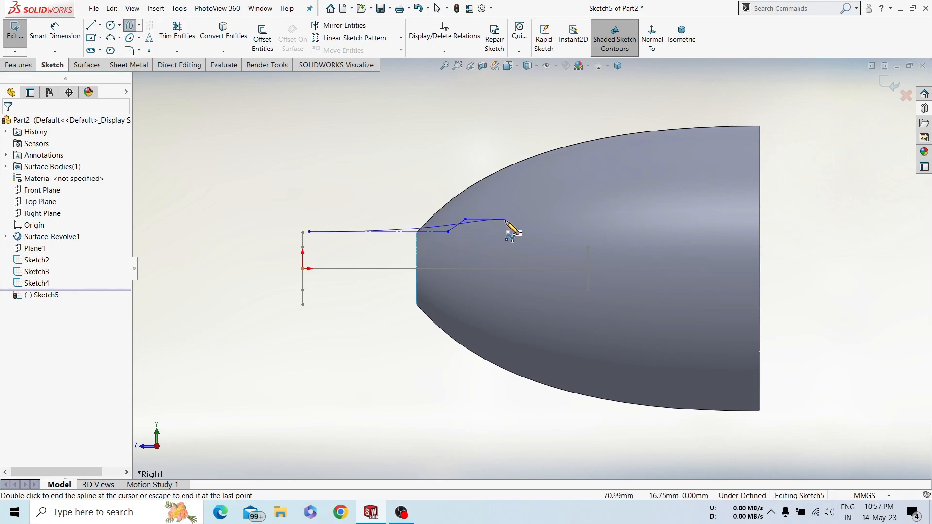
click(589, 241)
right_click(447, 203)
click(488, 211)
Add a Pierce relation between the spline's start point and the upper edge of the base profile.
scroll(336, 205, down, 3)
mouse_move(337, 205)
middle_down()
mouse_move(332, 233)
mouse_move(308, 235)
middle_up()
click(321, 227)
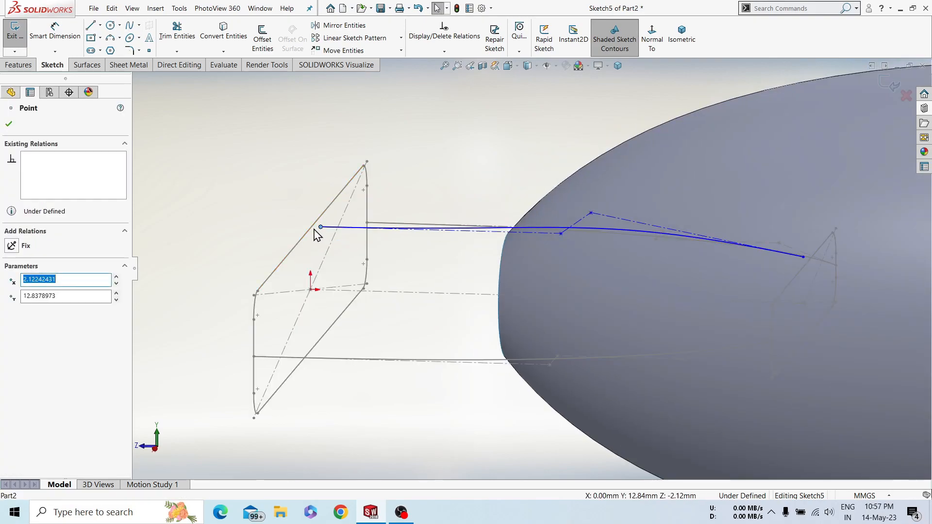
ctrl+click(311, 229)
click(348, 185)
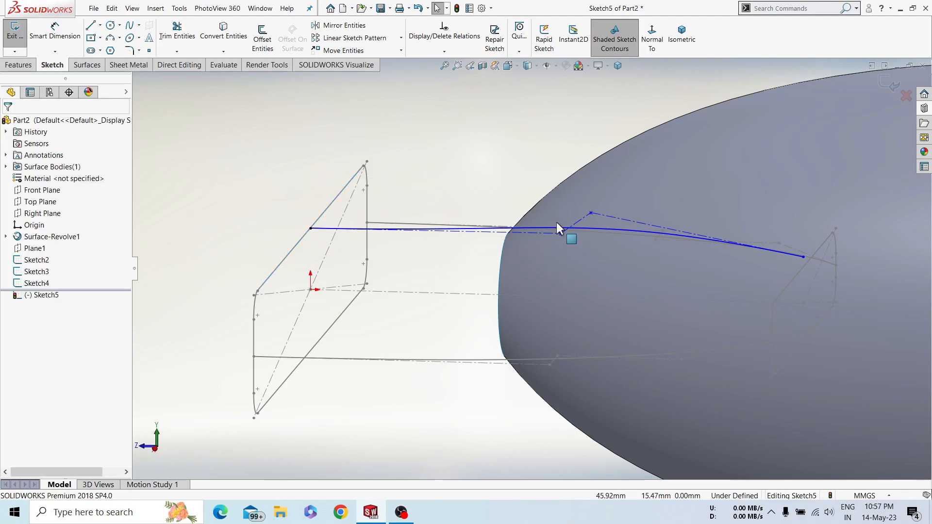
Add a Pierce relation between the spline's far endpoint and the upper edge of the offset plane's profile.
click(802, 256)
ctrl+click(809, 260)
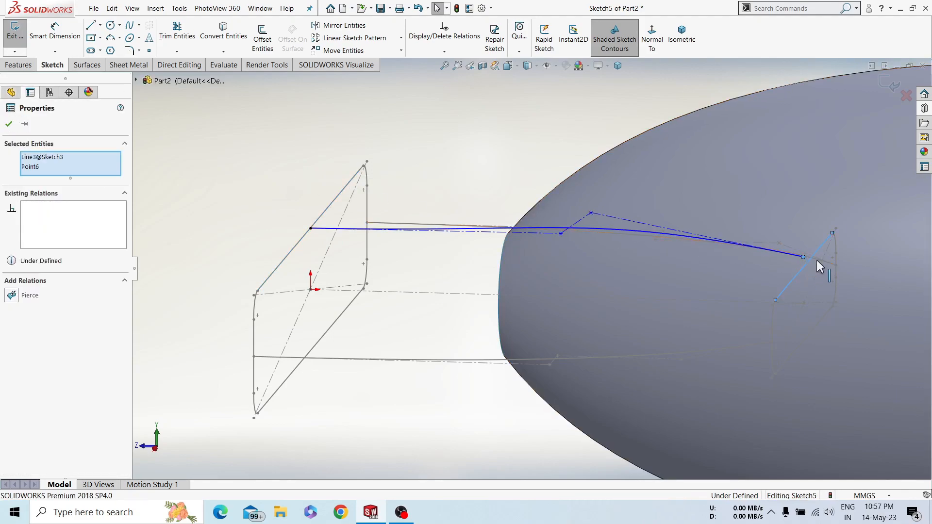
click(805, 225)
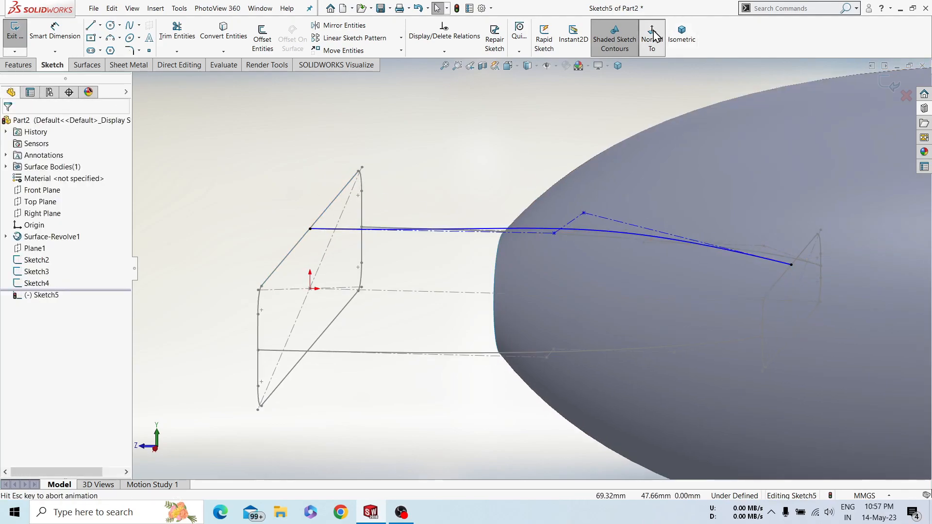
Dimension the spline's first control polygon segment, starting at the base profile, as 42 mm.
click(652, 36)
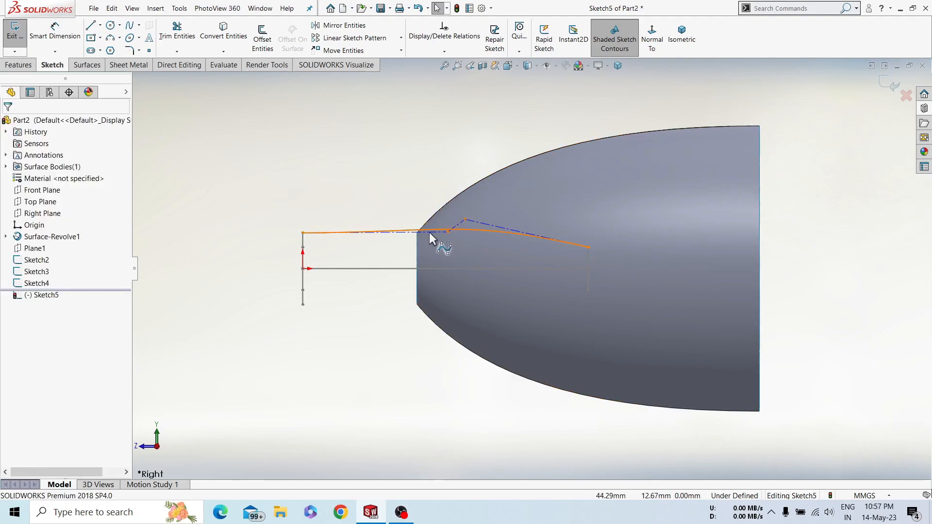
right_drag(354, 194, 344, 148)
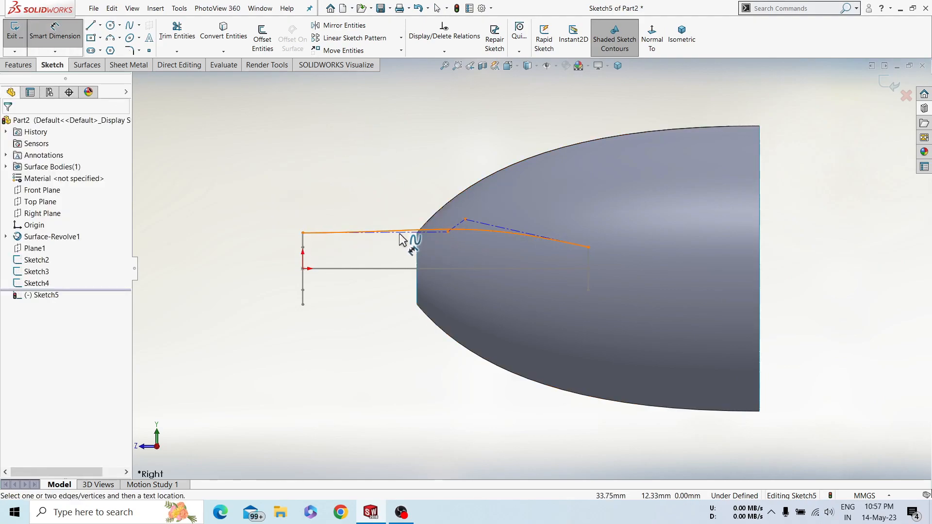
click(410, 231)
click(395, 208)
text(42)
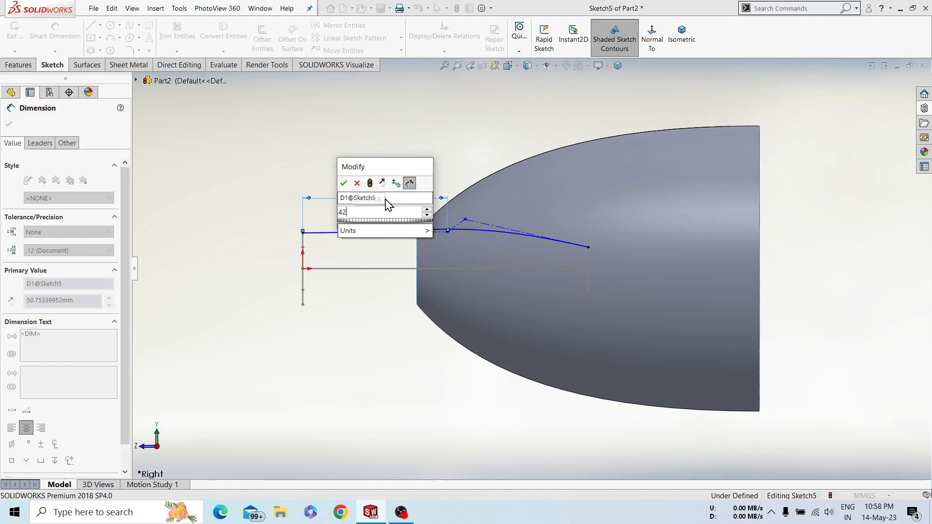
key(Return)
click(433, 175)
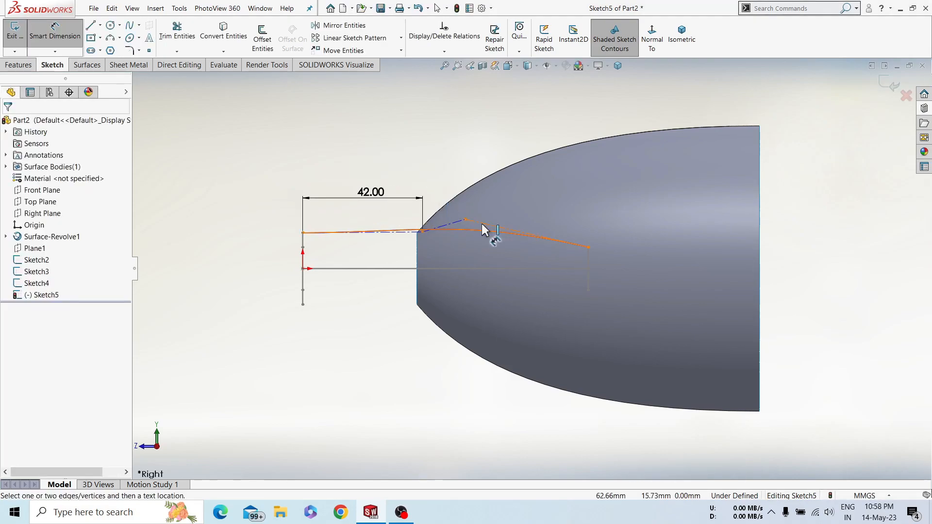
Add 9 mm to the first control polygon segment's dimension, making it 51 mm.
double_click(372, 194)
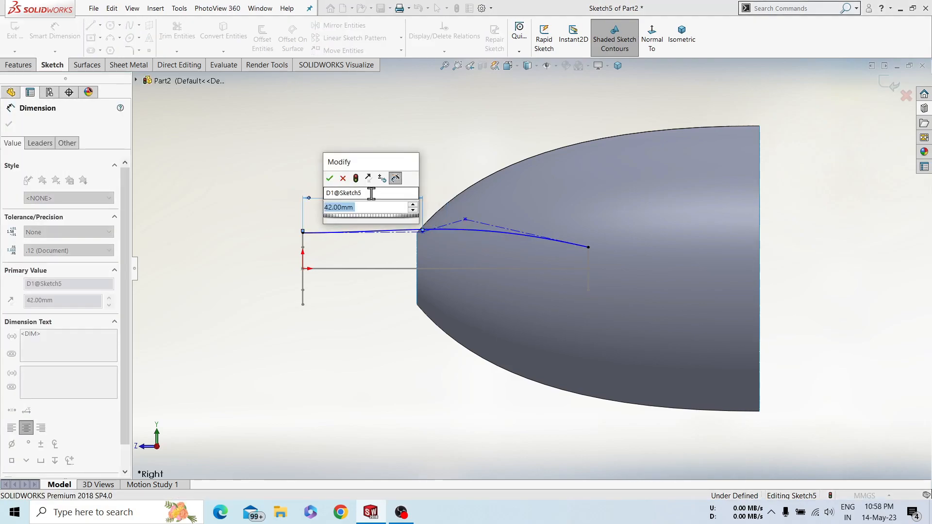
text(+9)
key(Return)
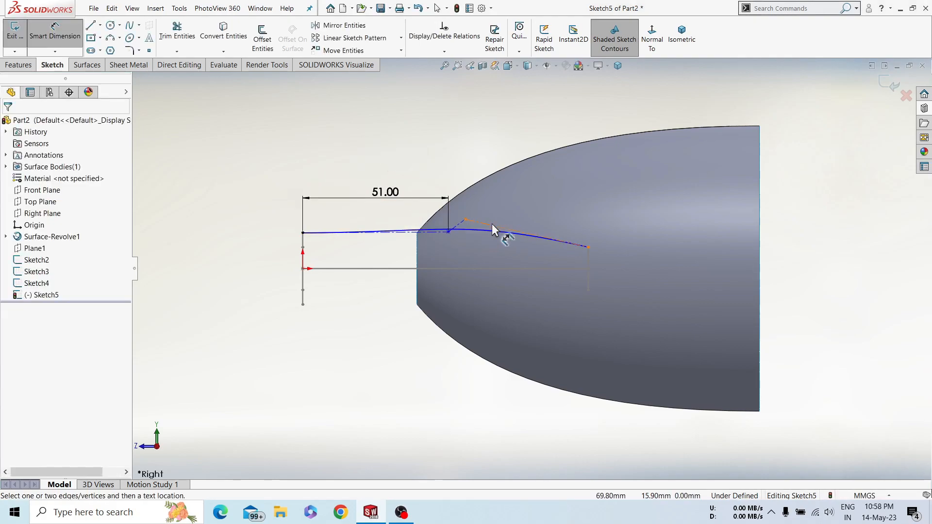
Dimension the short sloped second control polygon segment as 9 mm.
click(461, 224)
click(477, 239)
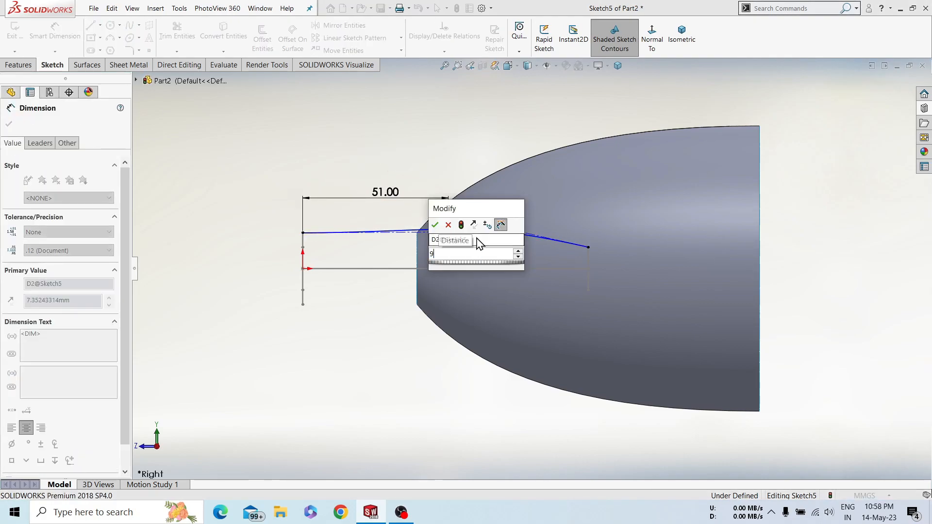
text(9)
key(Return)
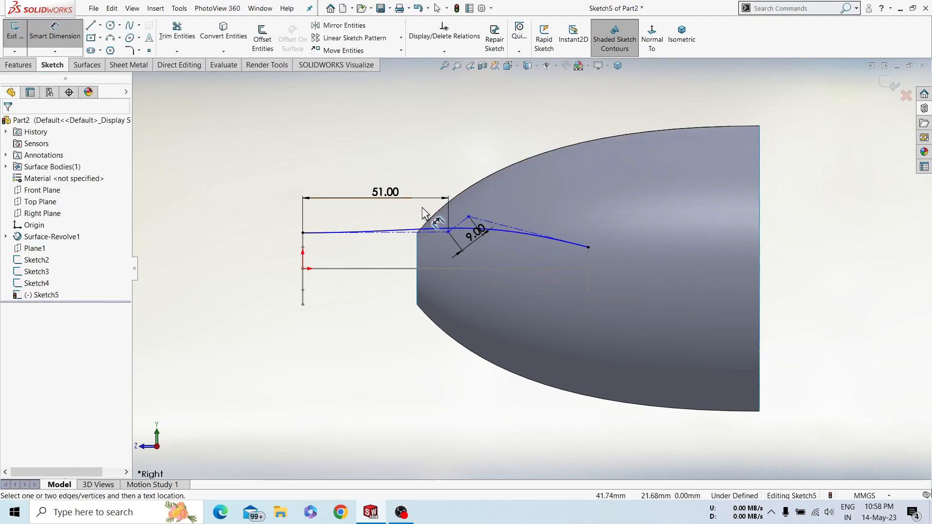
Dimension the angle between the first and second control polygon segments as 155°.
click(454, 228)
click(440, 233)
click(446, 223)
text(155)
key(Return)
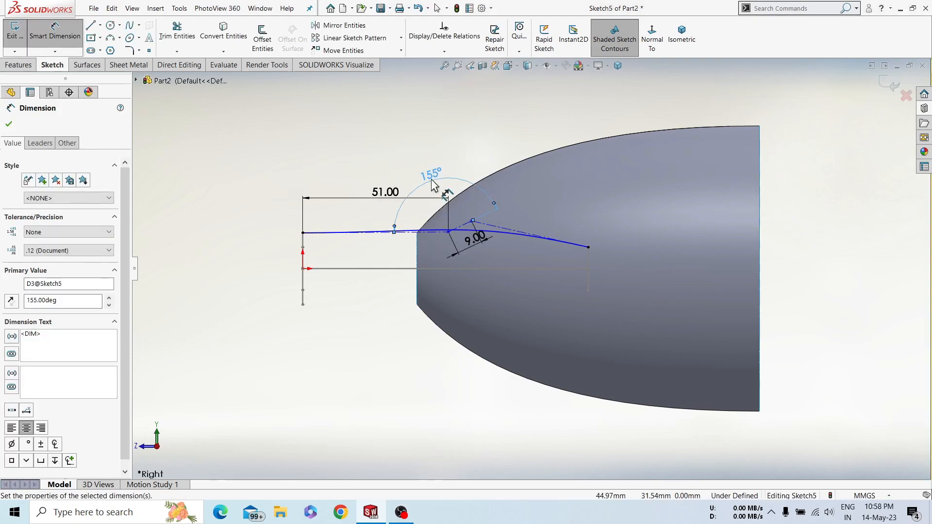
right_click(420, 117)
click(439, 150)
Make the 51 mm control polygon segment horizontal.
click(418, 230)
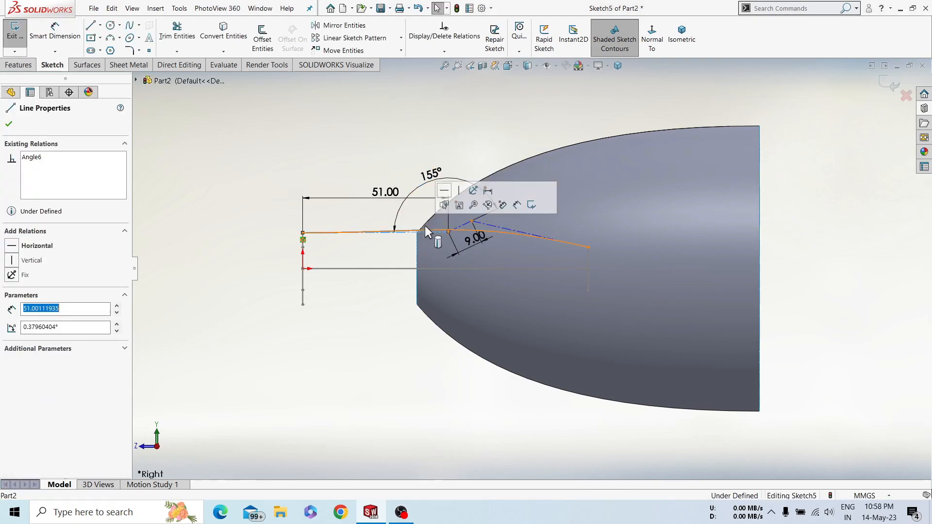
click(446, 200)
click(354, 137)
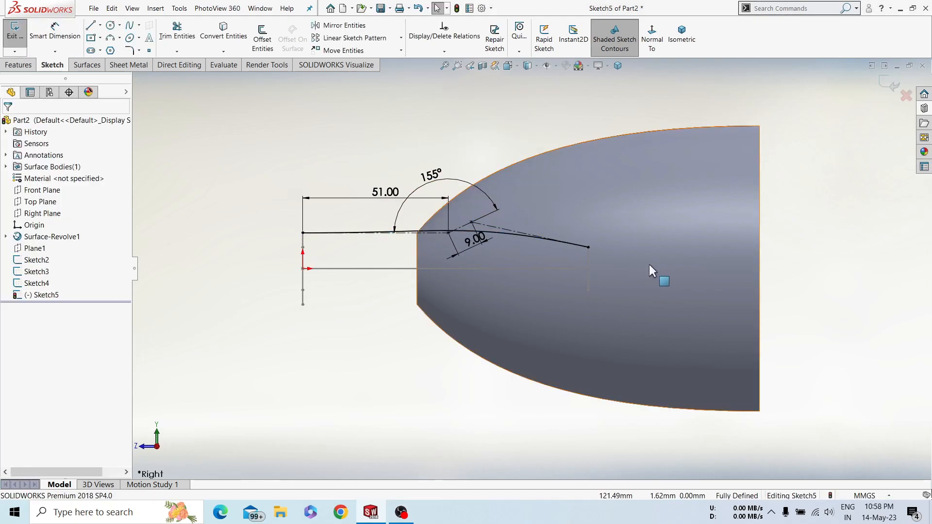
Sketch a horizontal construction line from the origin, extending outward away from the revolved body.
right_drag(405, 121, 428, 116)
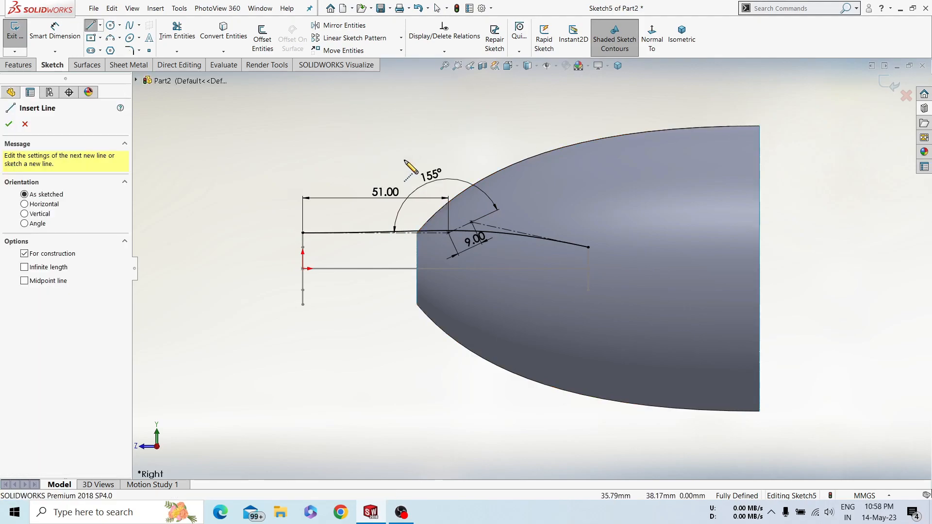
click(303, 268)
click(255, 268)
key(Escape)
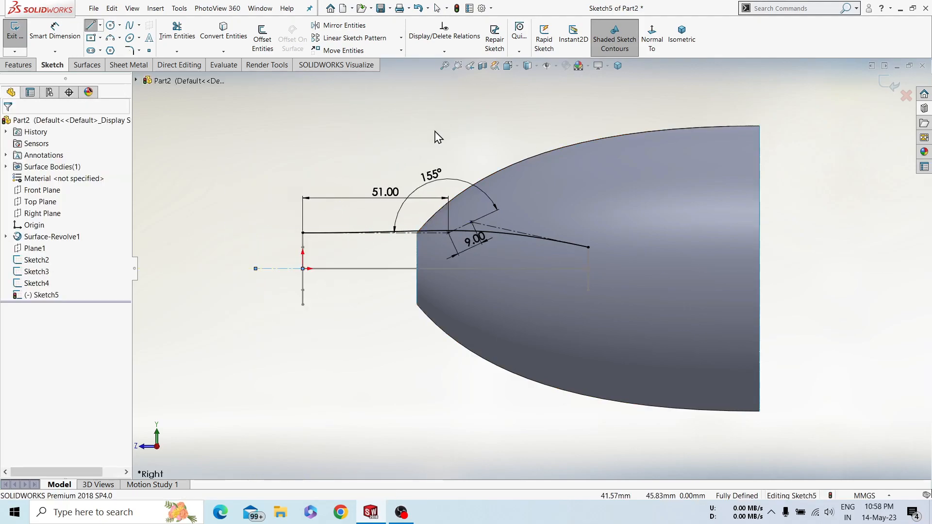
Mirror the style spline about the horizontal construction line and close the sketch.
click(338, 25)
click(434, 232)
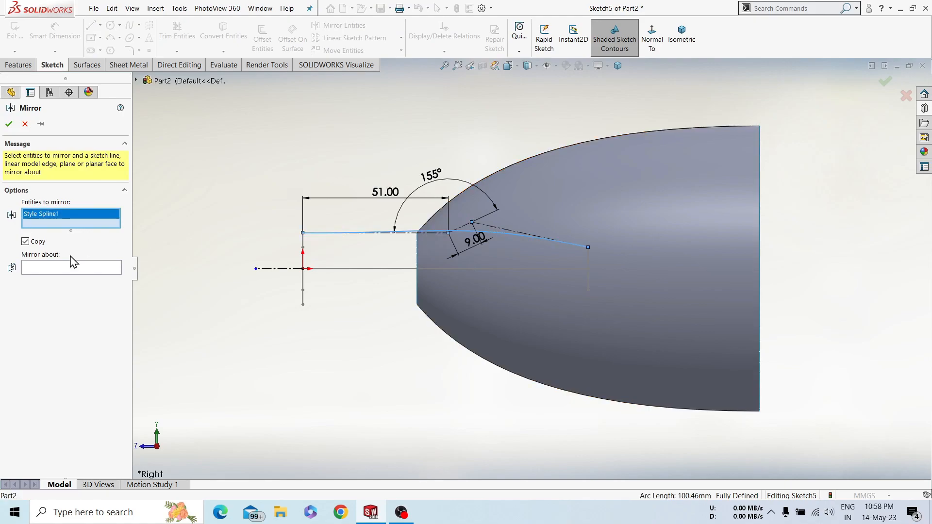
click(116, 273)
click(272, 269)
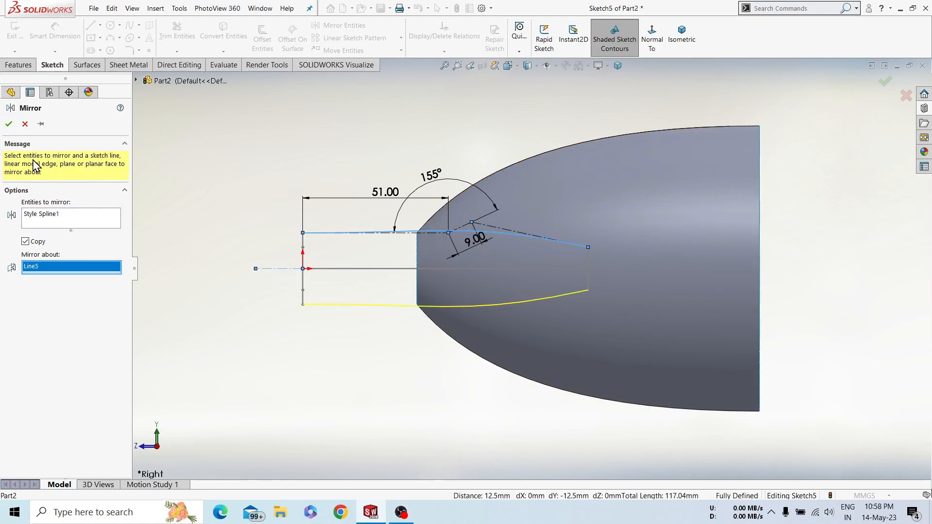
click(10, 125)
click(886, 81)
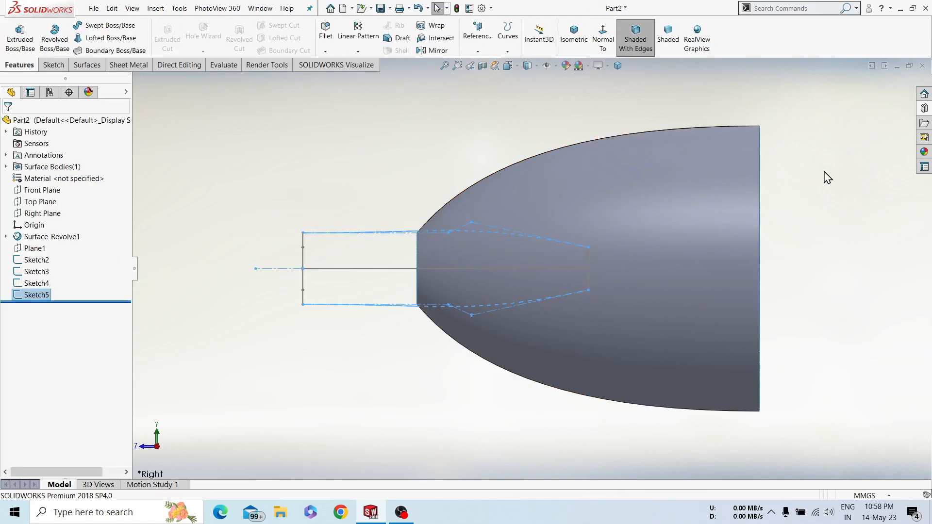
Start a lofted surface between the large and small rounded rectangle profiles, Sketch2 and Sketch3.
mouse_move(490, 150)
middle_down()
mouse_move(524, 197)
mouse_move(339, 154)
middle_up()
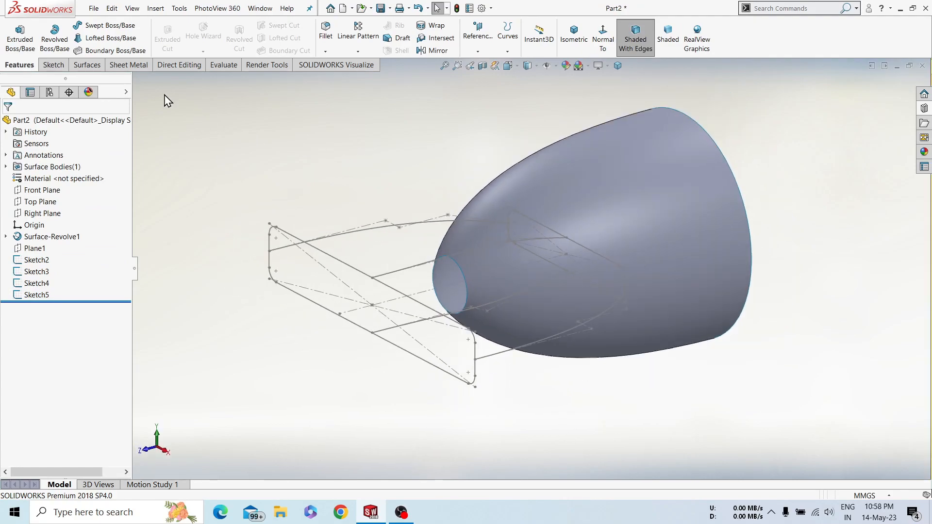
click(86, 66)
click(97, 45)
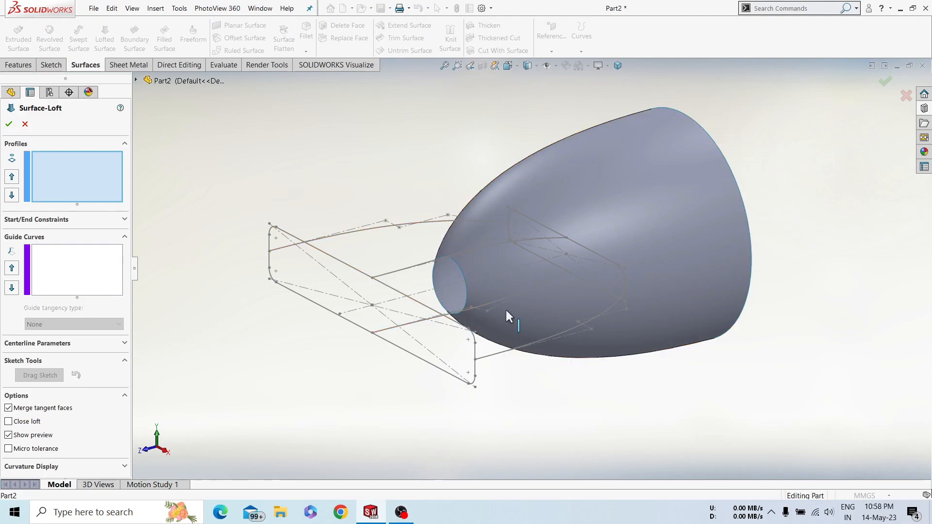
click(488, 319)
right_click(74, 188)
click(97, 192)
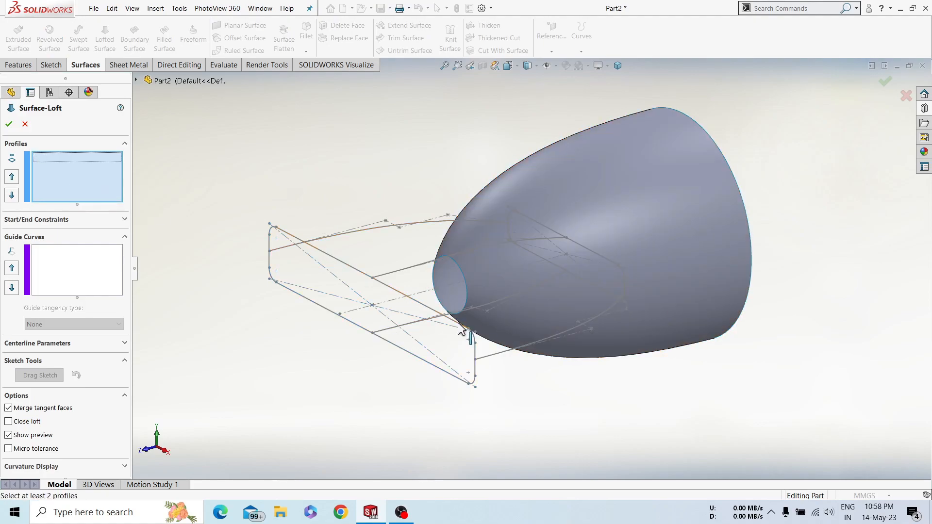
click(460, 330)
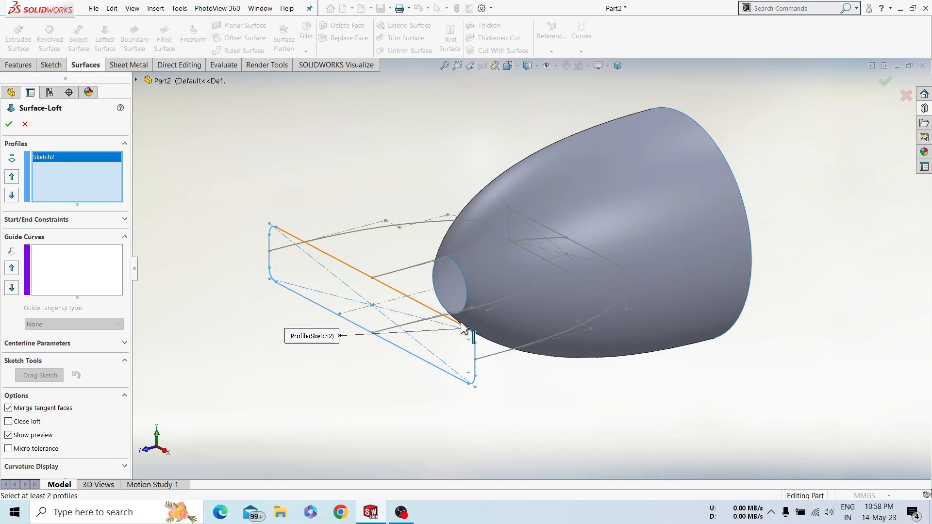
click(588, 258)
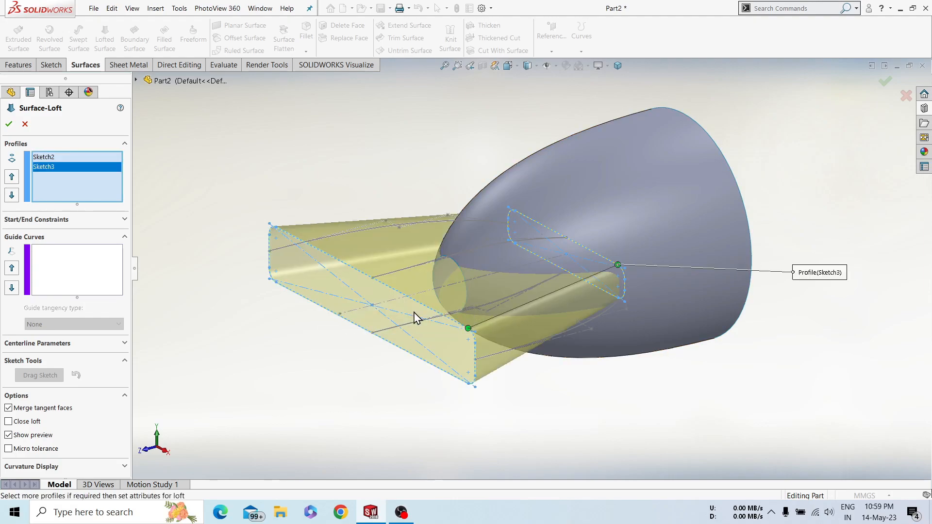
Add the four side, upper and lower style splines as separate guide curves and complete the lofted surface.
click(76, 263)
click(566, 334)
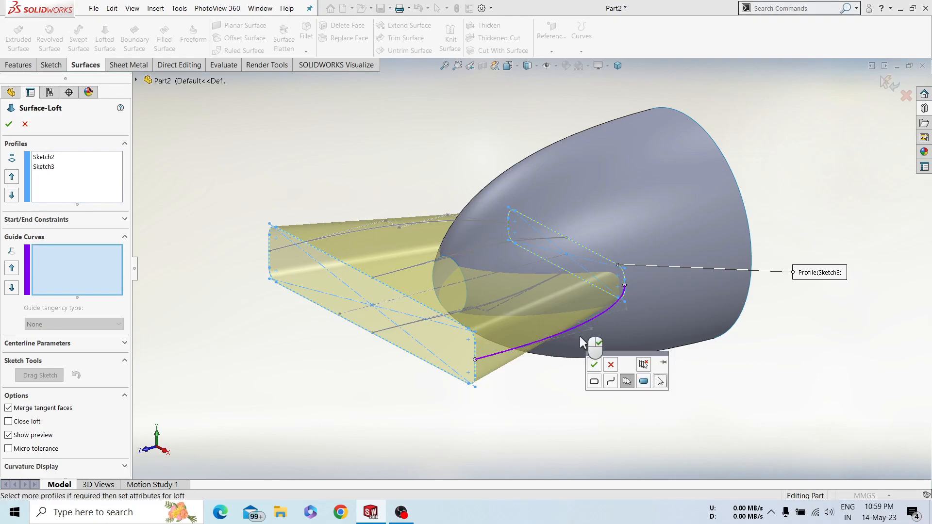
click(594, 362)
click(337, 234)
click(247, 192)
click(478, 256)
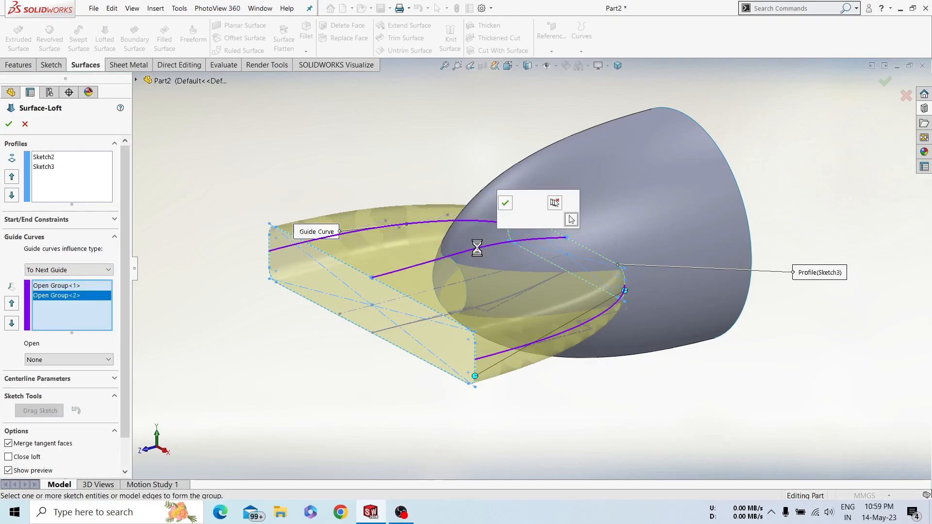
click(503, 206)
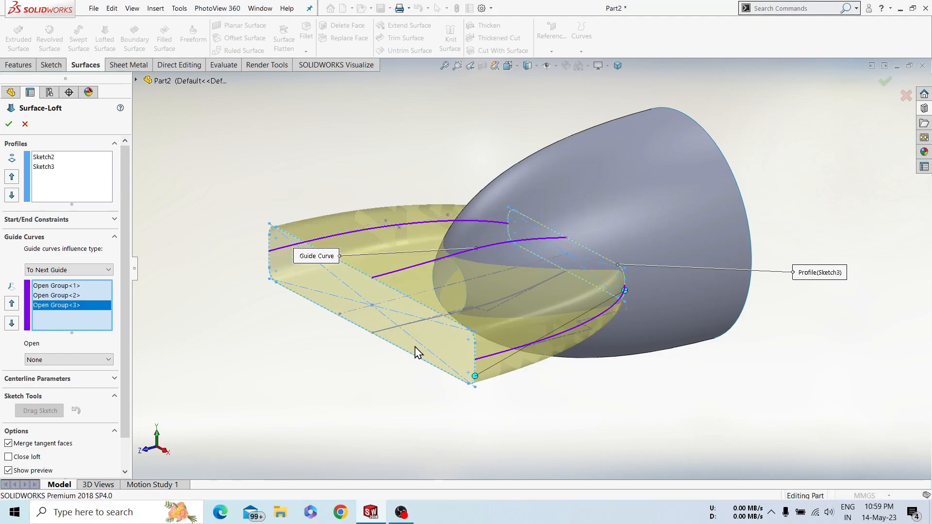
click(423, 321)
click(449, 348)
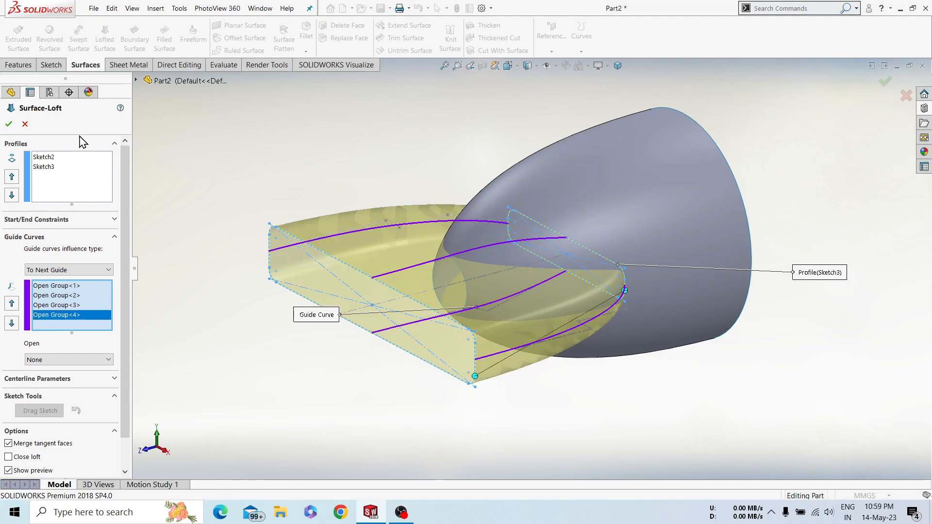
Trim the lofted surface with the revolved surface as the trim tool, removing the portion inside the revolved body.
middle_drag(199, 333, 285, 293)
middle_drag(185, 289, 416, 325)
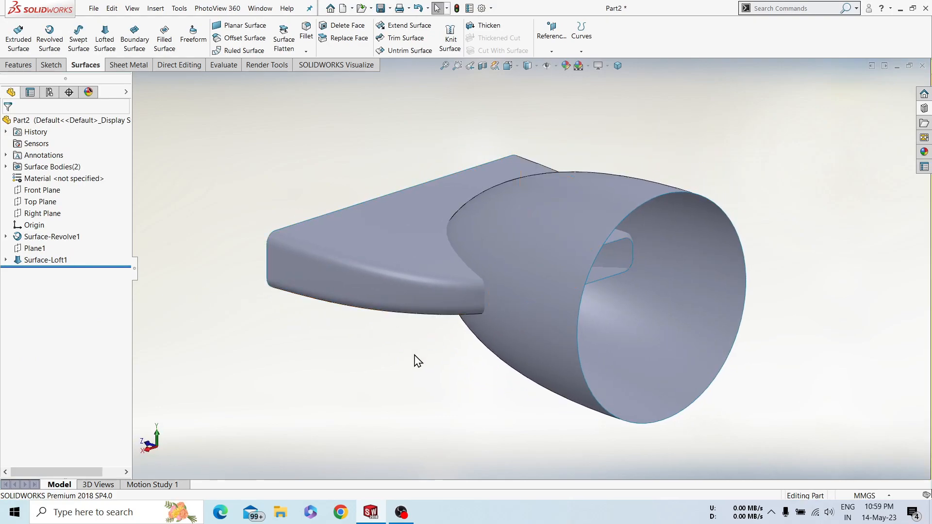
click(402, 38)
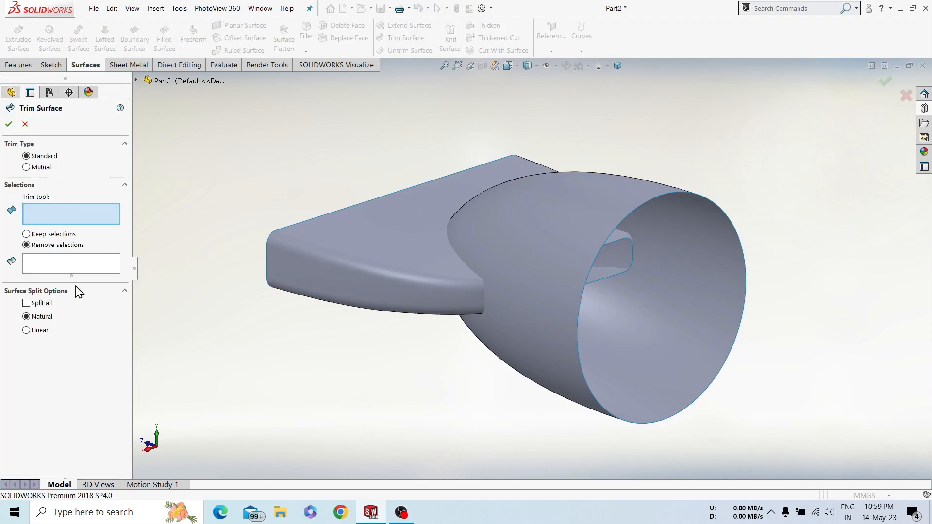
key(z)
middle_drag(443, 275, 474, 260)
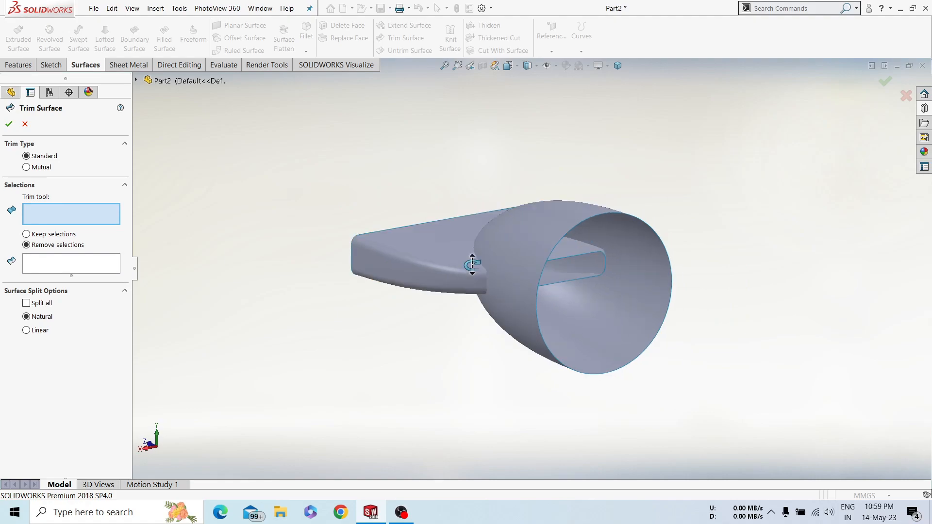
click(516, 246)
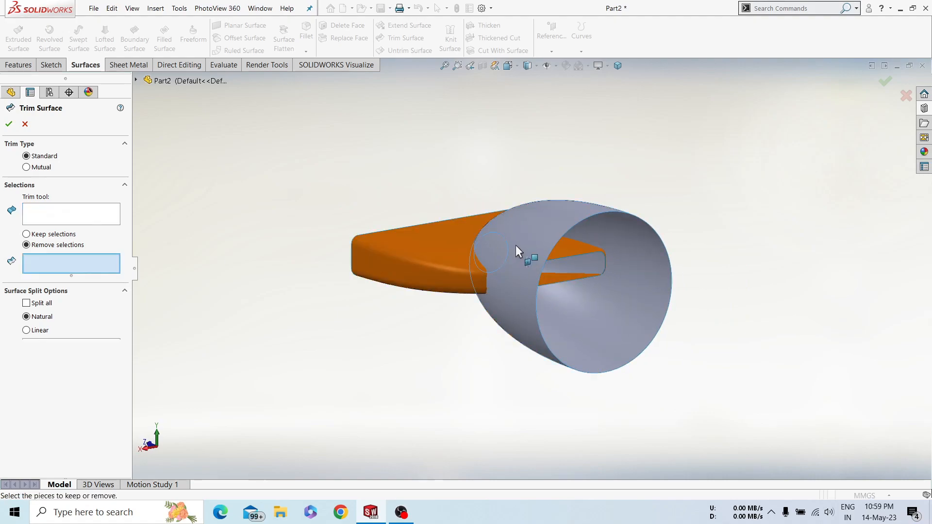
click(578, 249)
click(9, 125)
Trim the revolved surface with the trimmed loft, Surface-Trim1, as the trim tool, removing the portion enclosed by the loft.
middle_drag(466, 347, 588, 349)
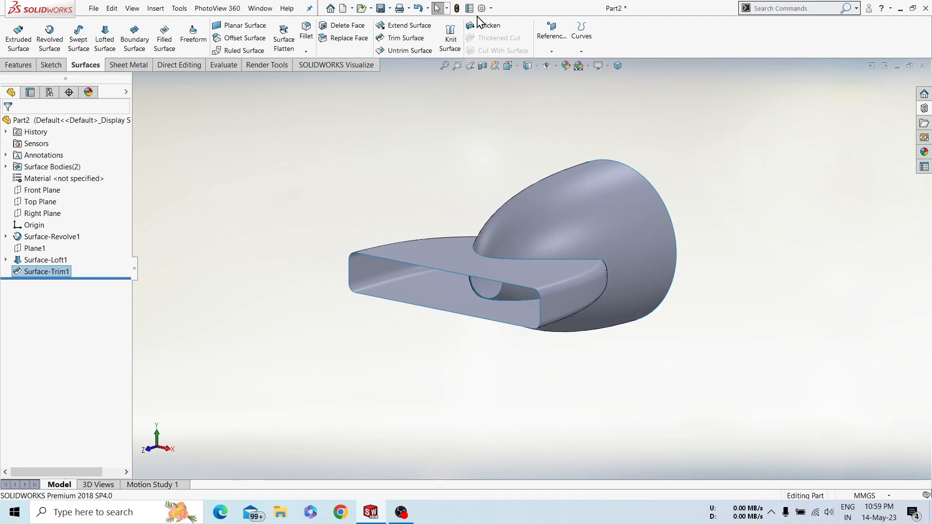
click(406, 38)
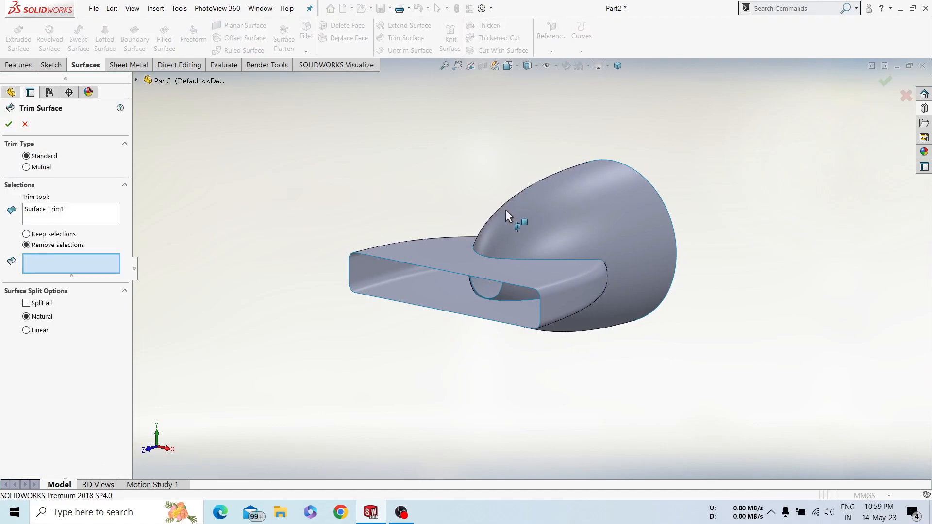
click(508, 229)
right_click(73, 267)
click(102, 279)
right_click(69, 217)
click(104, 223)
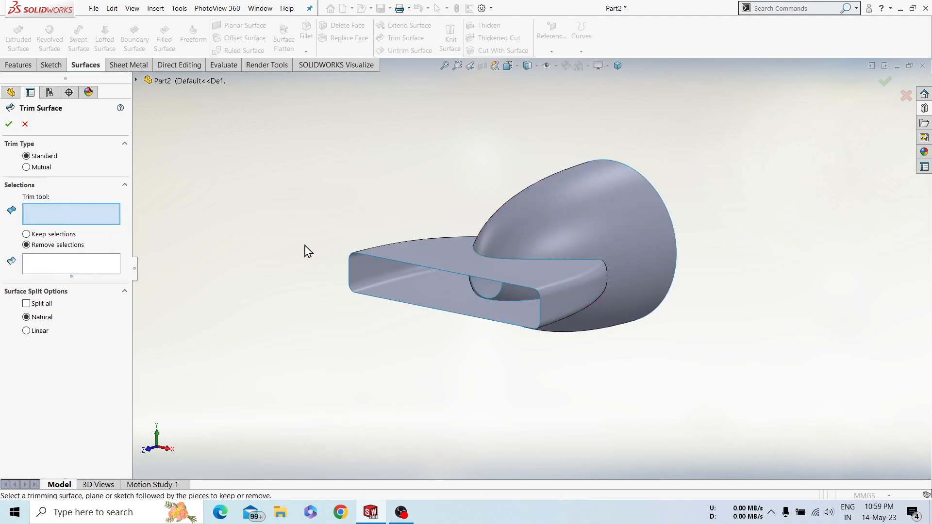
click(439, 262)
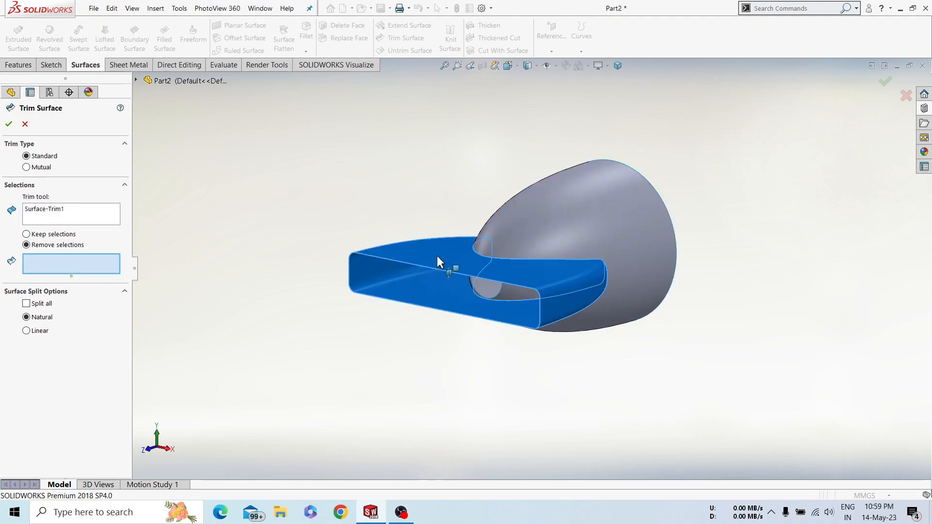
click(505, 293)
click(9, 125)
Knit the two trimmed surfaces, Surface-Trim2 and Surface-Trim1, into one surface with Merge entities enabled.
middle_drag(334, 238, 363, 89)
click(451, 35)
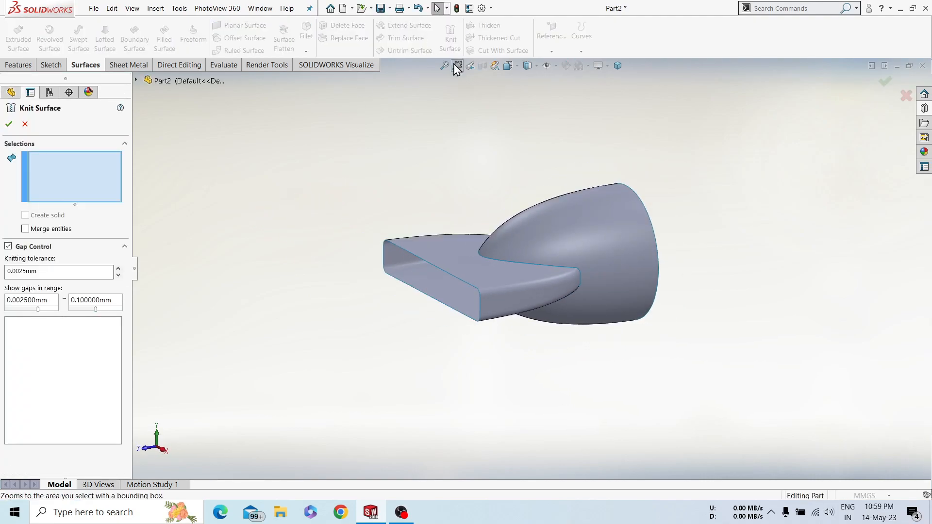
click(534, 243)
click(485, 264)
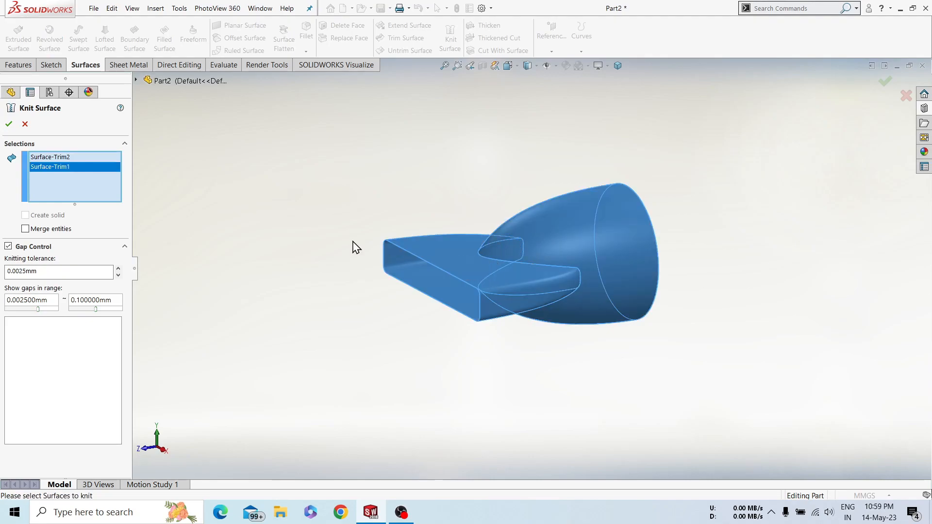
click(25, 229)
click(9, 124)
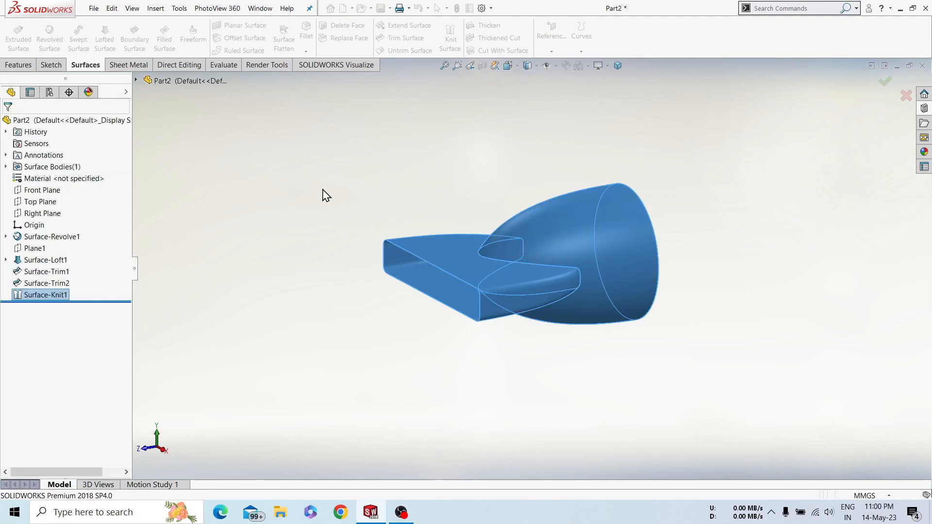
Thicken the knitted surface into a thin-walled solid.
click(16, 65)
click(573, 35)
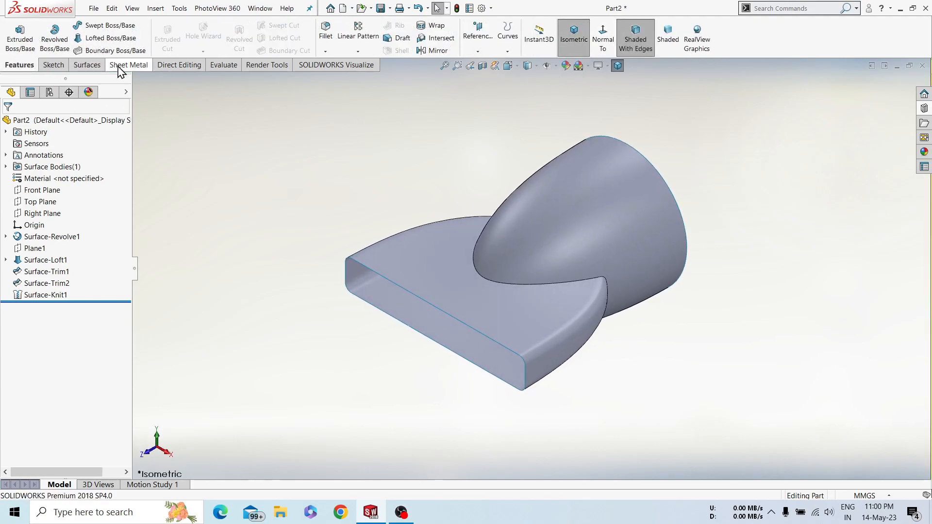
click(87, 65)
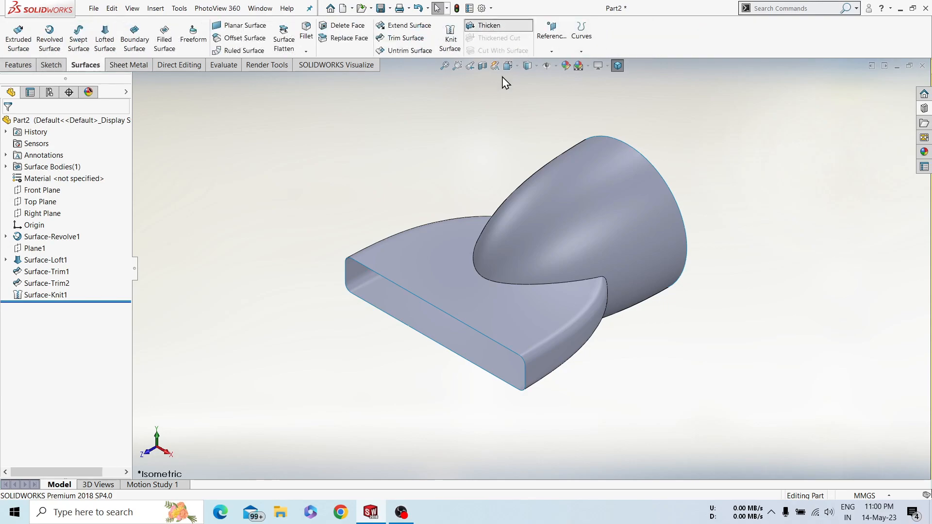
click(486, 27)
click(442, 295)
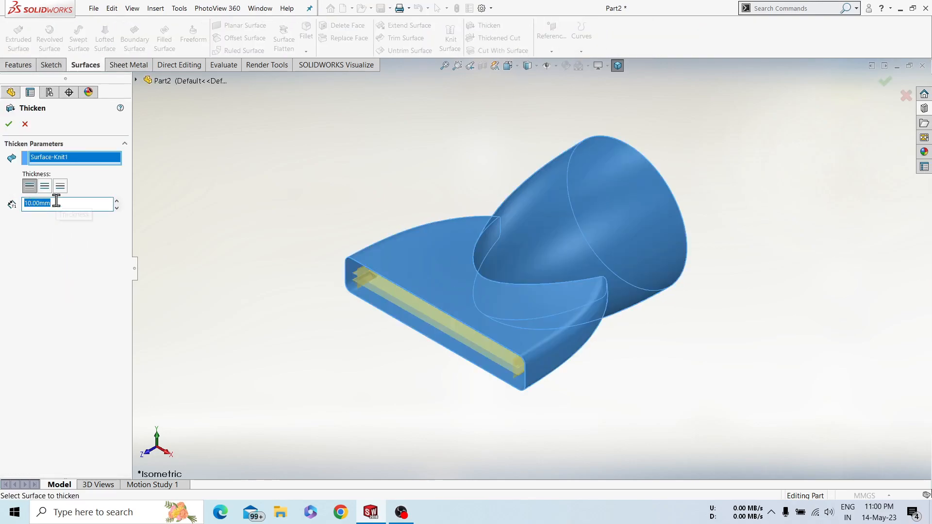
key(Return)
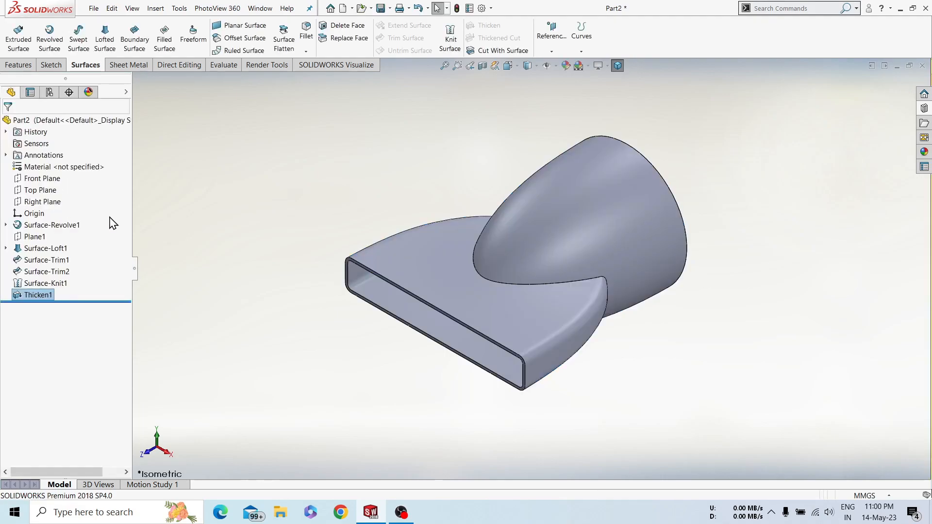
scroll(517, 366, down, 5)
middle_drag(520, 359, 470, 297)
scroll(470, 297, up, 4)
middle_drag(586, 300, 658, 352)
click(493, 306)
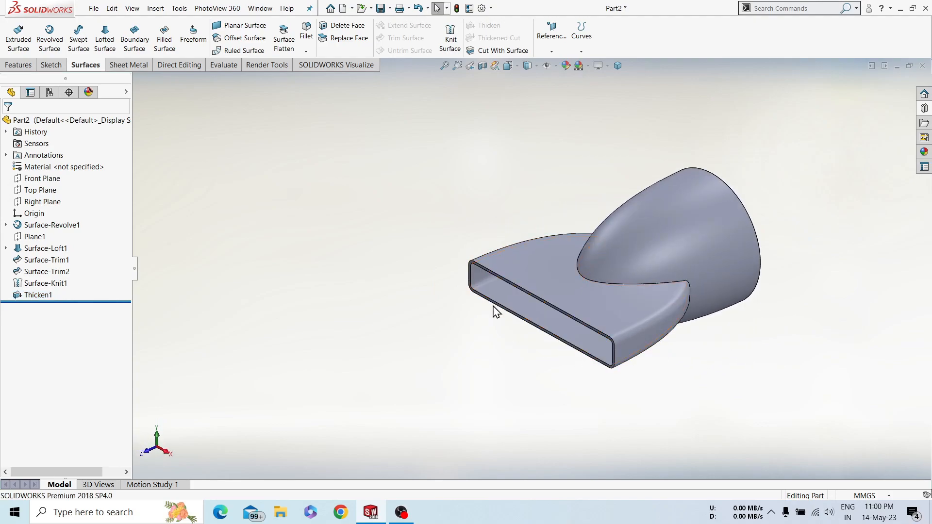
Fillet the junction edge between the flat lofted section and the revolved body with a 40 mm radius.
click(11, 66)
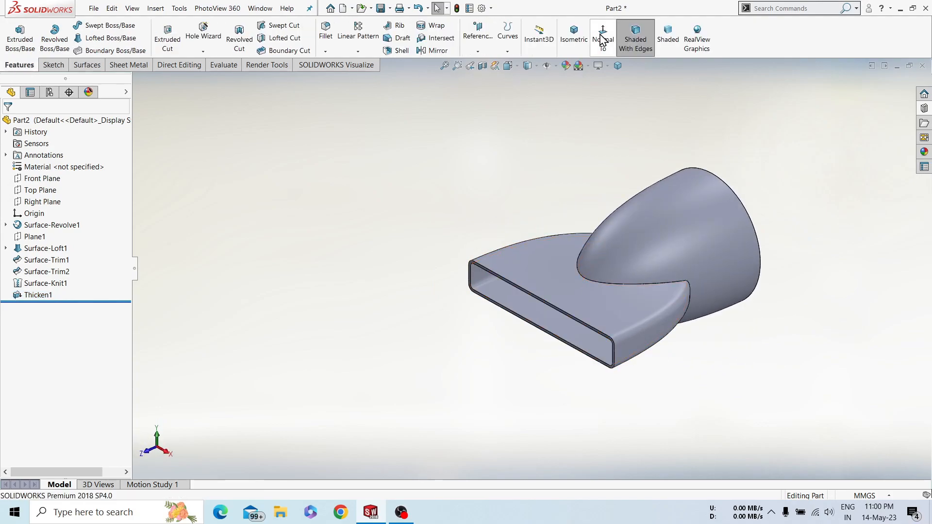
click(574, 37)
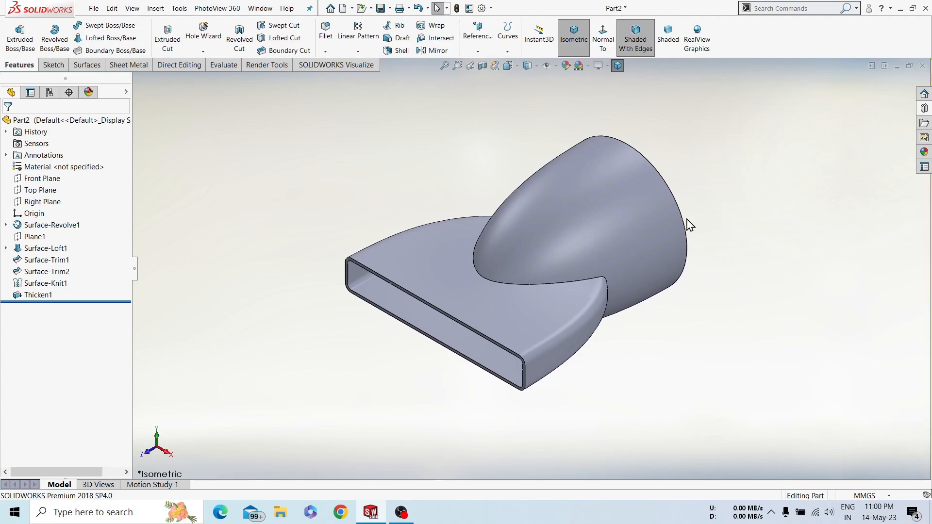
click(568, 281)
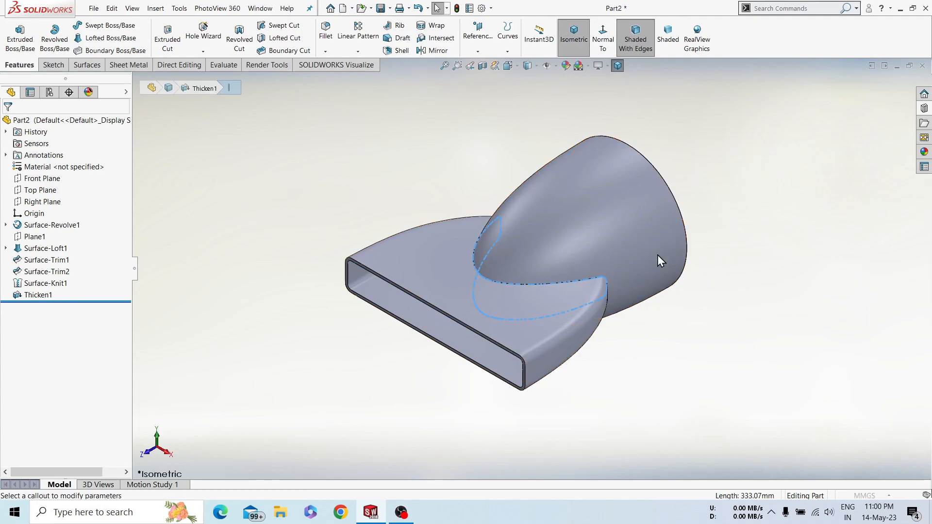
text(40)
key(Return)
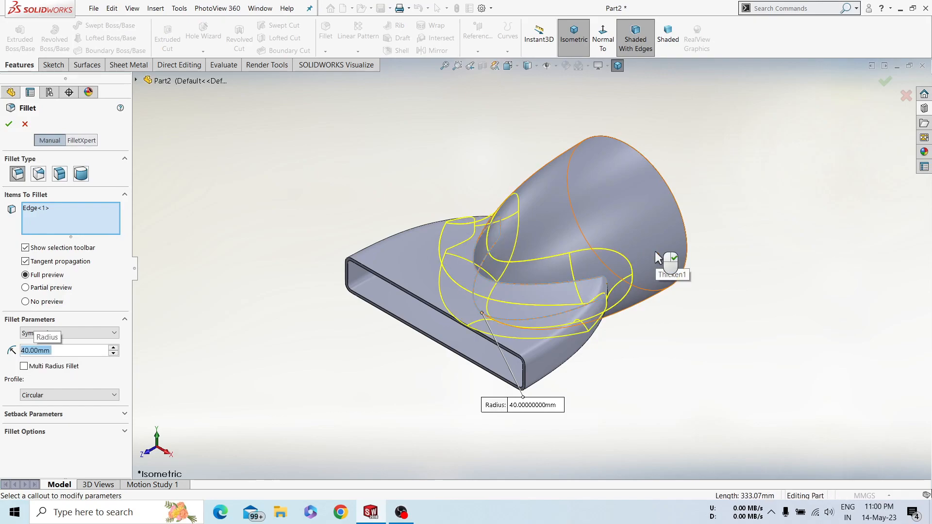
middle_drag(576, 286, 494, 290)
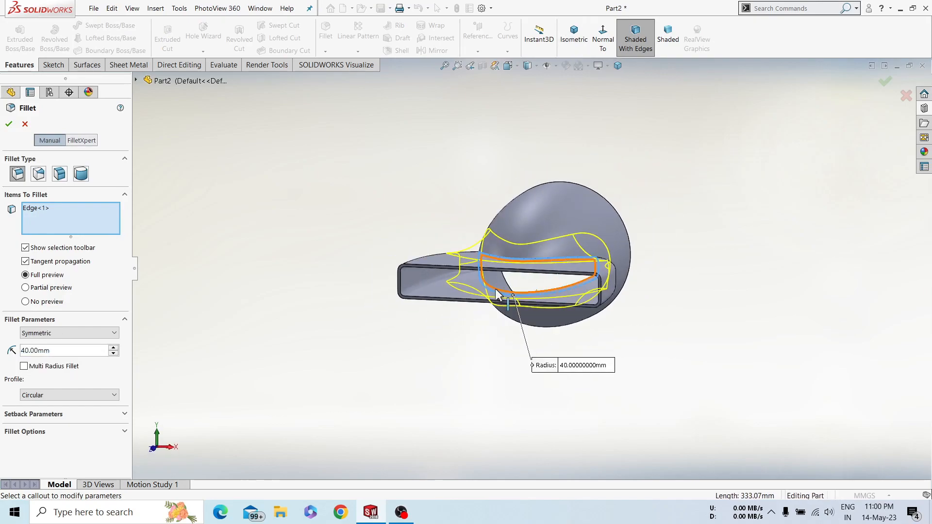
scroll(497, 291, down, 5)
click(509, 283)
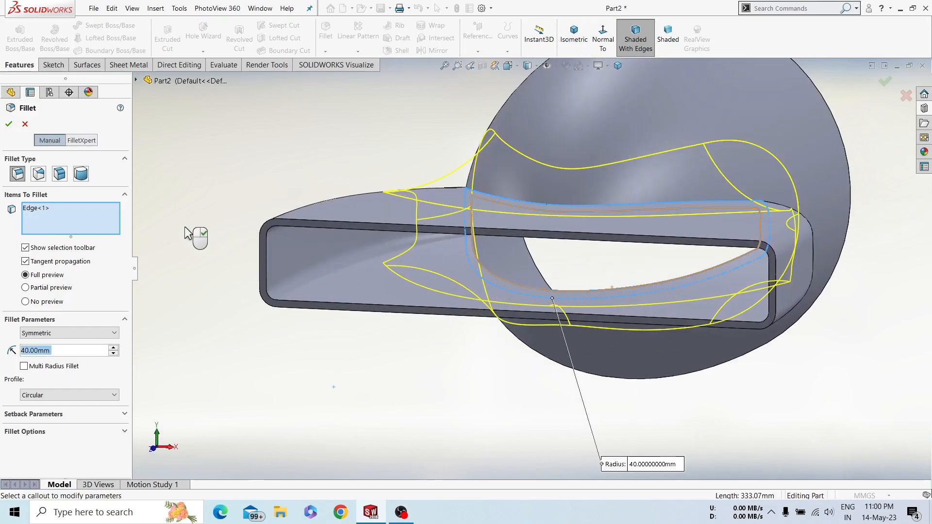
click(10, 125)
mouse_move(426, 200)
middle_down()
mouse_move(325, 246)
mouse_move(327, 278)
mouse_move(307, 273)
middle_up()
scroll(368, 261, up, 3)
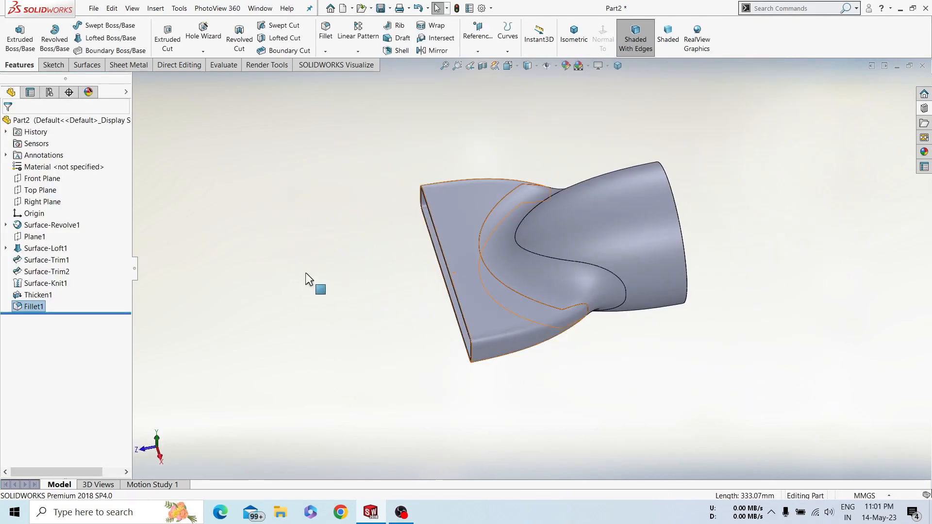
click(307, 273)
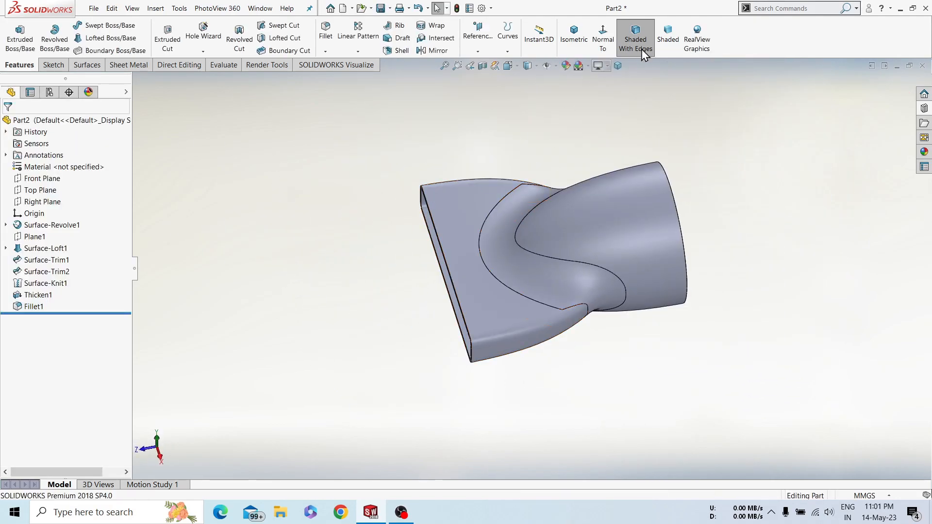
Apply the green soft touch plastic appearance to the nozzle.
click(574, 41)
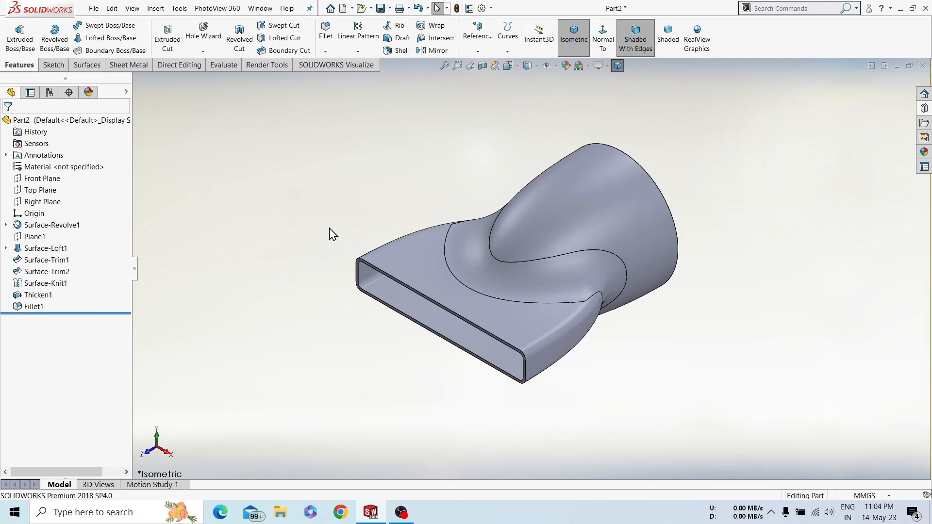
mouse_move(469, 216)
middle_down()
mouse_move(530, 208)
mouse_move(505, 222)
mouse_move(459, 209)
middle_up()
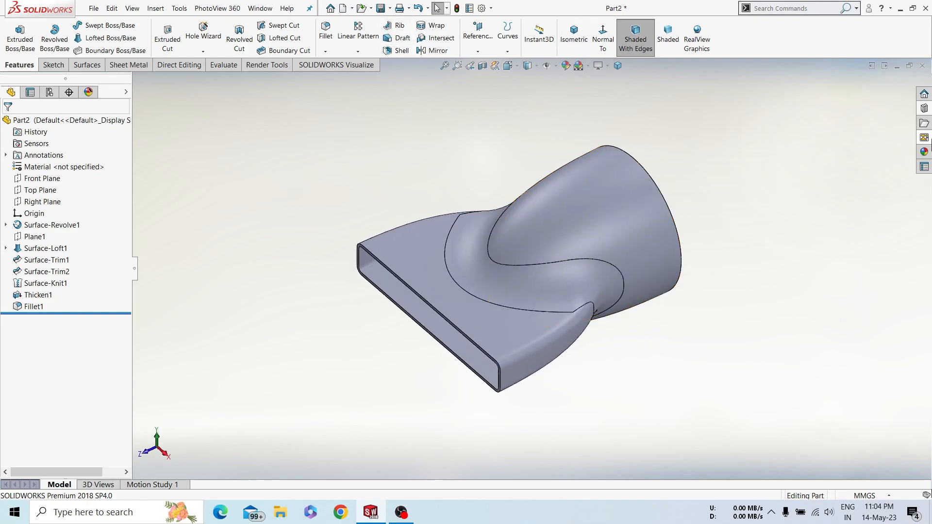
click(924, 151)
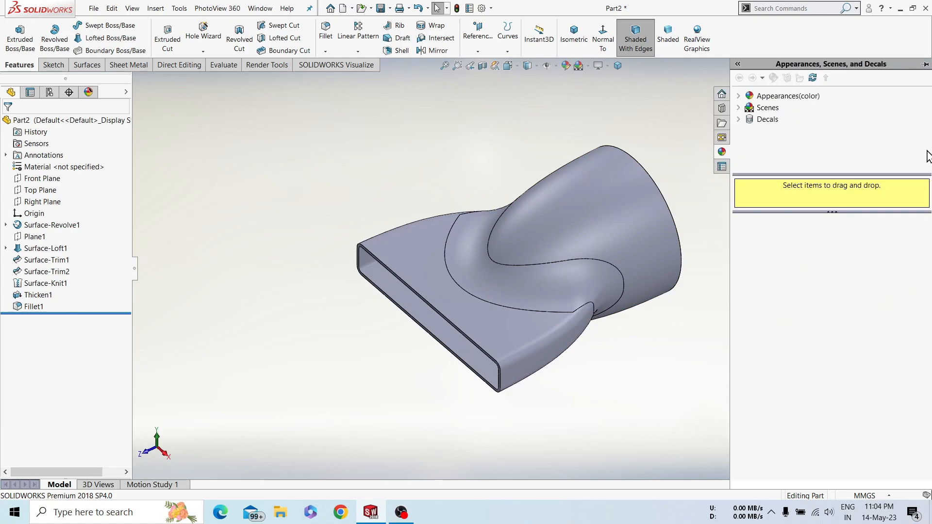
click(743, 95)
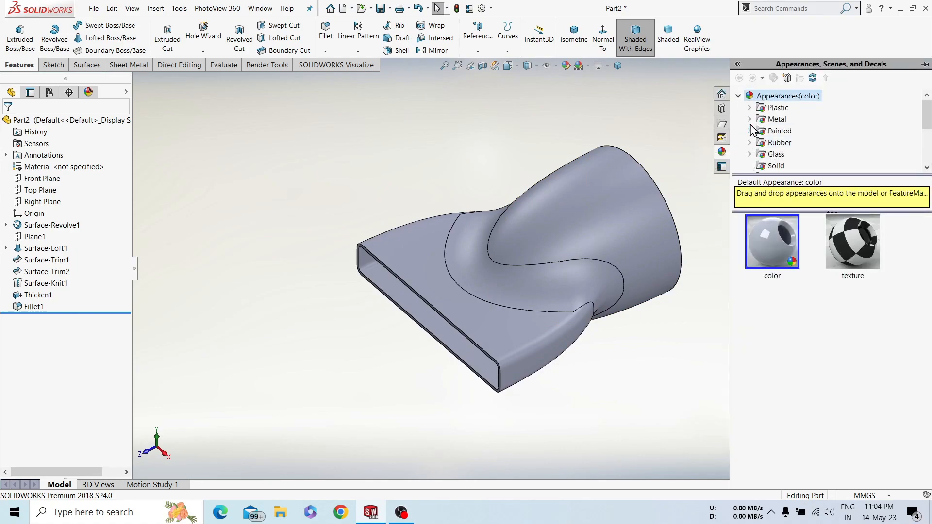
click(750, 108)
click(791, 143)
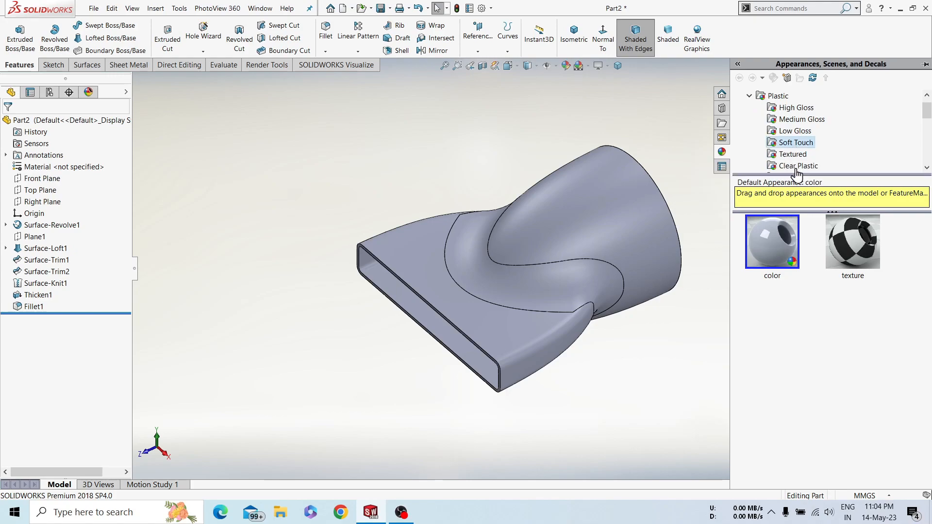
scroll(817, 292, down, 2)
double_click(845, 464)
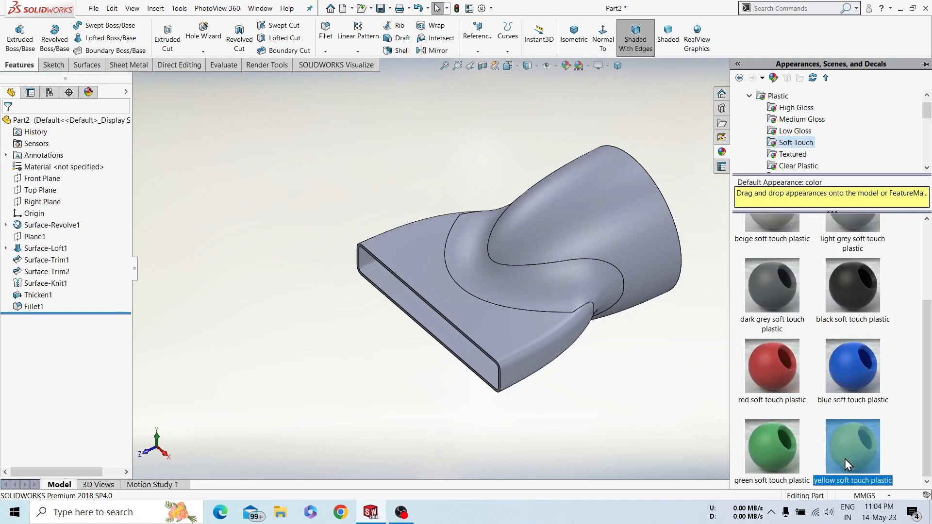
double_click(781, 454)
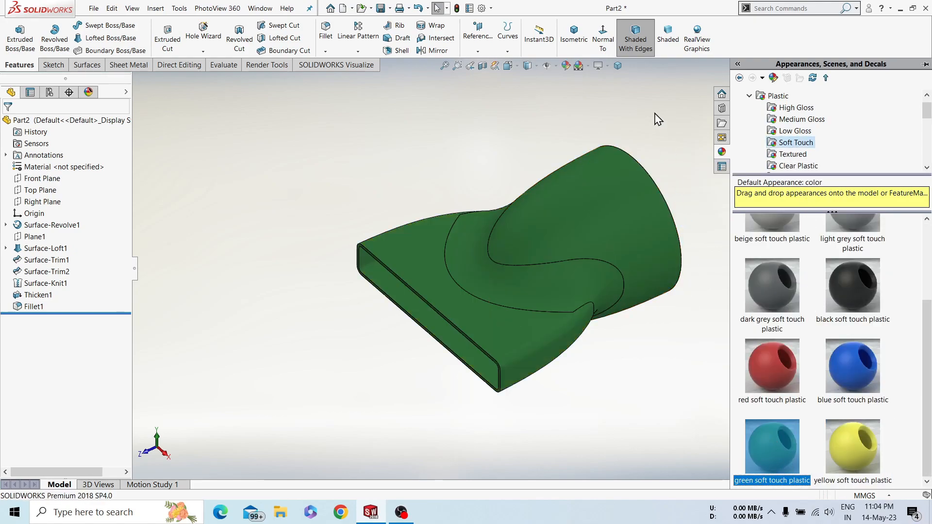
Turn on RealView Graphics and change the scene to a plain white background.
click(617, 65)
click(631, 77)
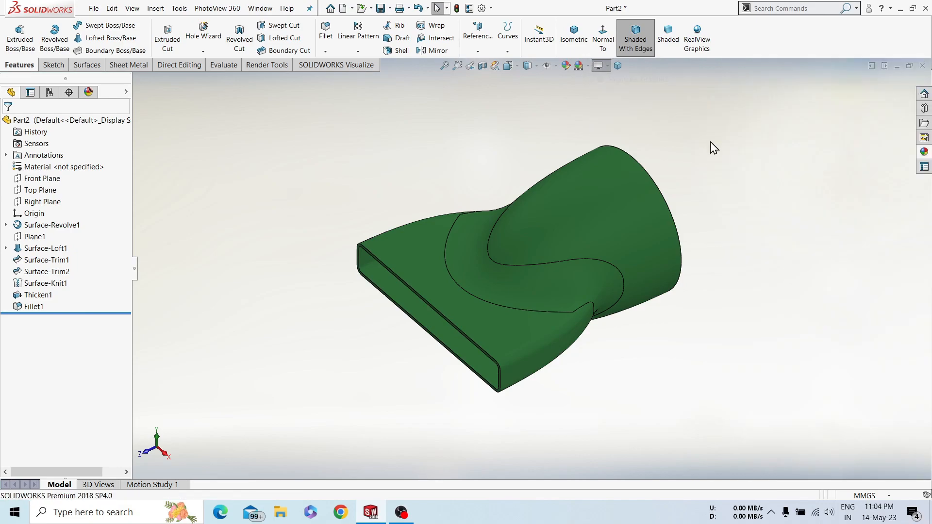
click(587, 66)
click(602, 91)
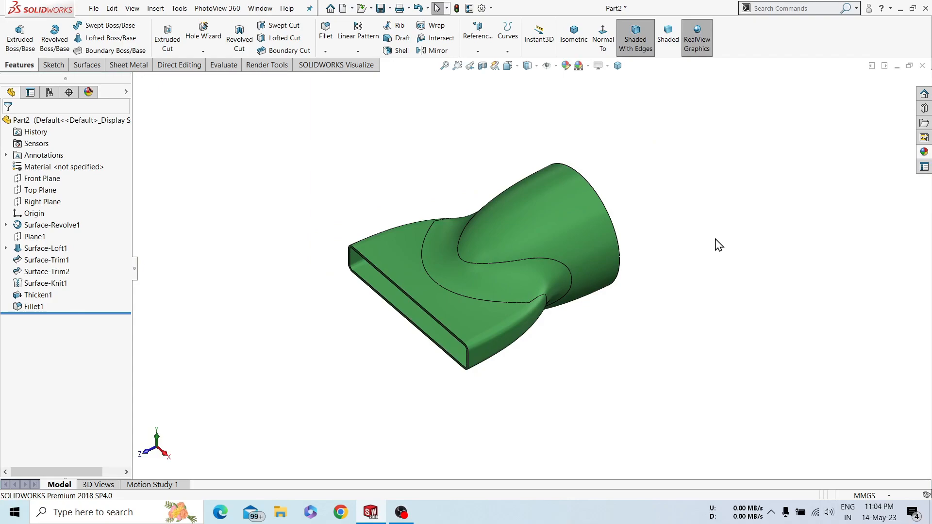
click(924, 154)
click(795, 131)
click(798, 443)
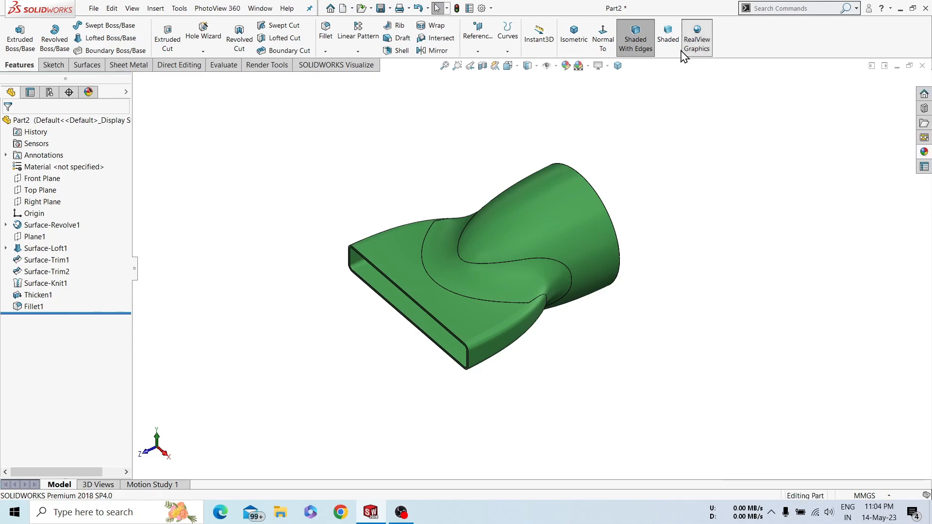
Display the nozzle in Shaded style without its edge lines.
click(668, 39)
mouse_move(722, 288)
middle_down()
mouse_move(733, 278)
mouse_move(709, 260)
mouse_move(705, 282)
middle_up()
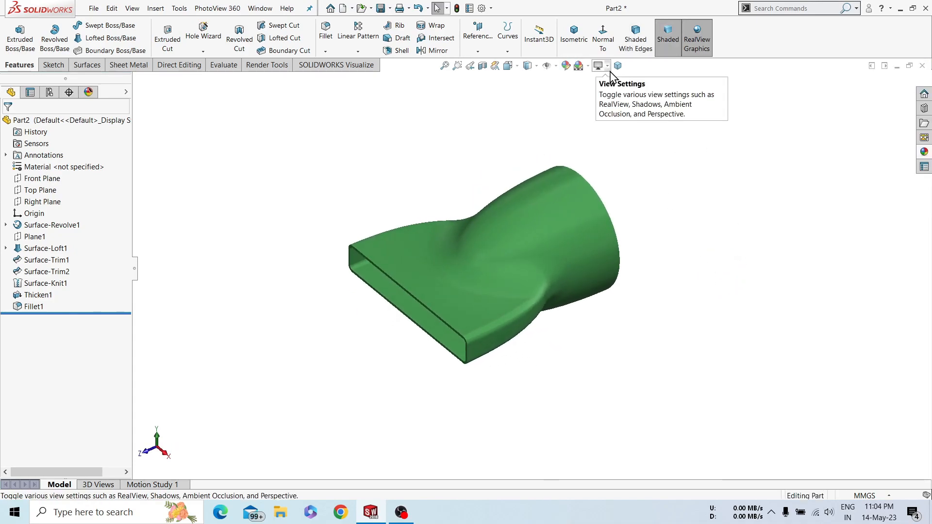